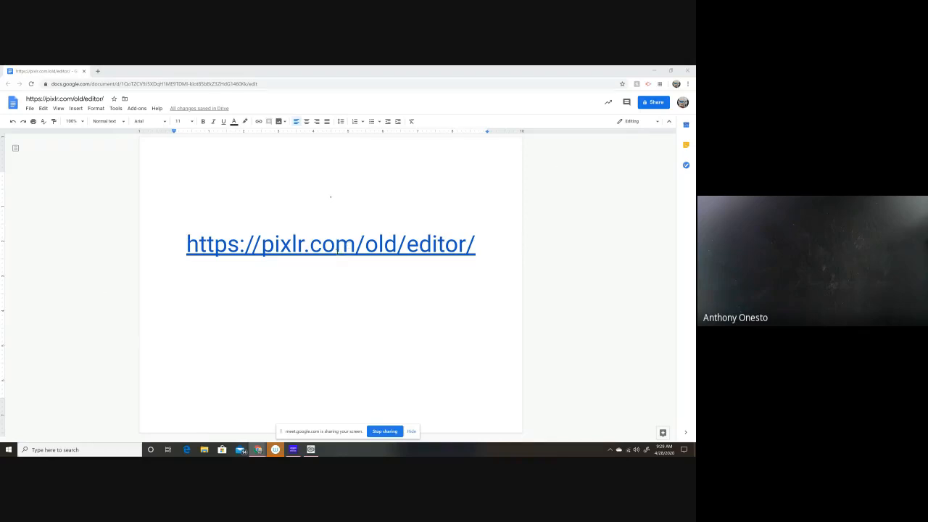
Step: Open the pixlr.com/old/editor link from the document in the browser
{"action": "left_click", "coordinate": [335, 251]}
{"action": "left_click", "coordinate": [336, 250]}
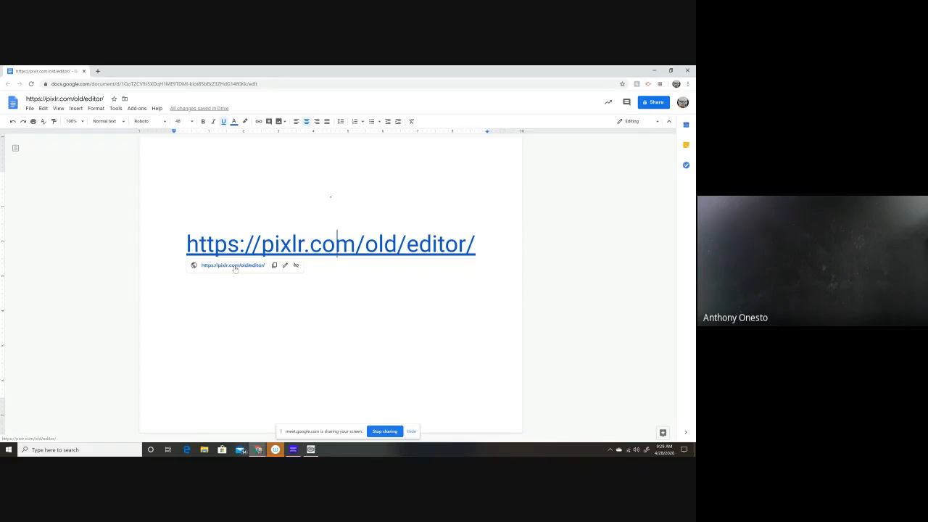
{"action": "left_click", "coordinate": [233, 265]}
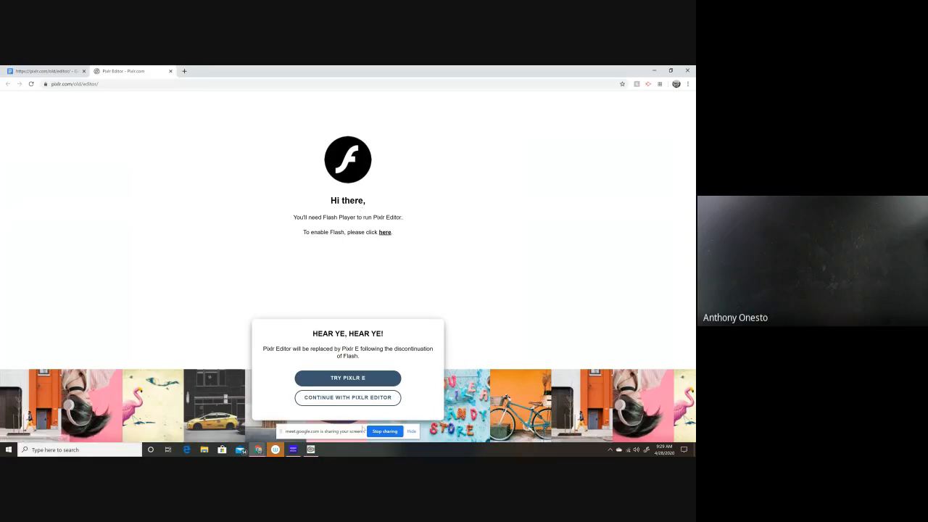
Step: Set the Flash permission for pixlr.com to Allow in the site settings and reload the Pixlr Editor page
{"action": "left_click", "coordinate": [45, 84]}
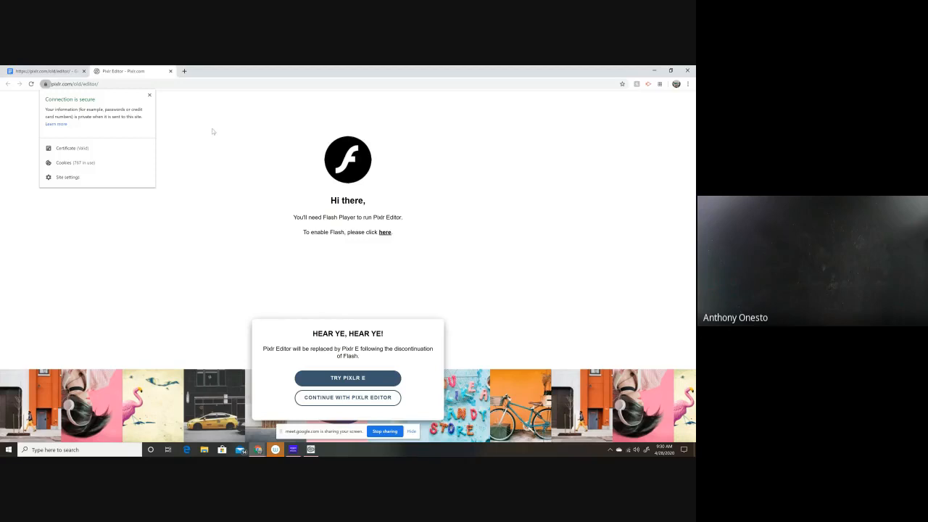
{"action": "left_click", "coordinate": [68, 178]}
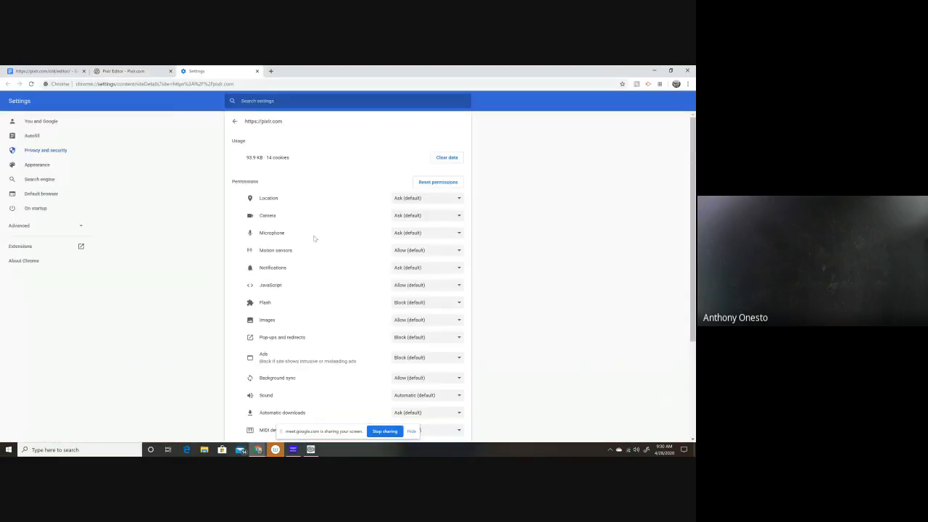
{"action": "left_click", "coordinate": [458, 303]}
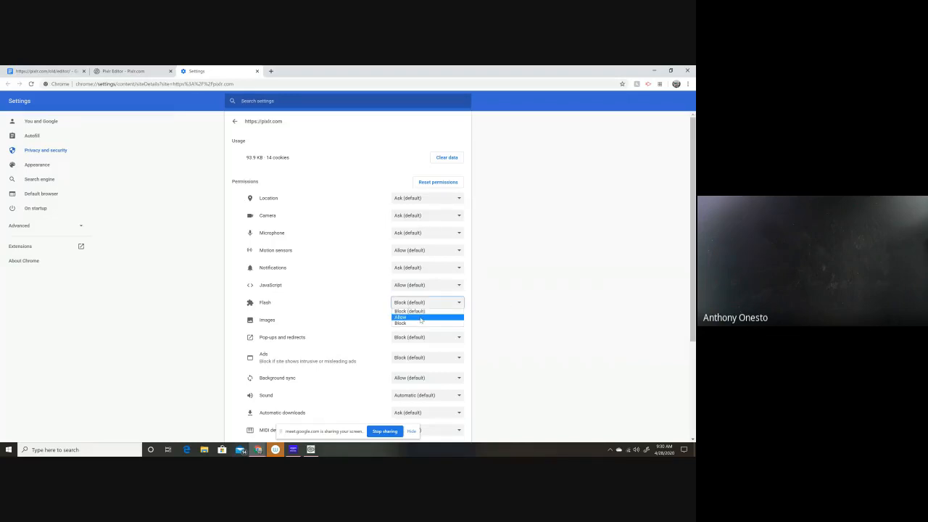
{"action": "left_click", "coordinate": [421, 317]}
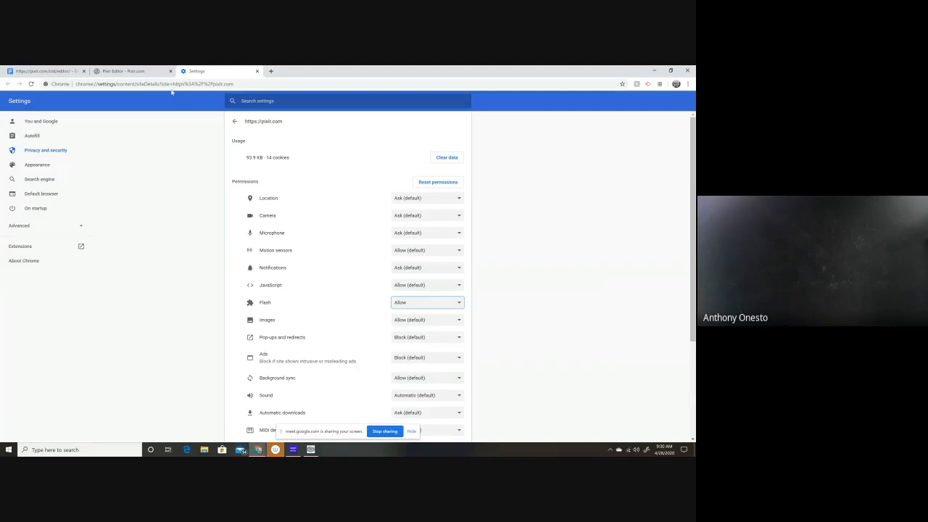
{"action": "left_click", "coordinate": [150, 71]}
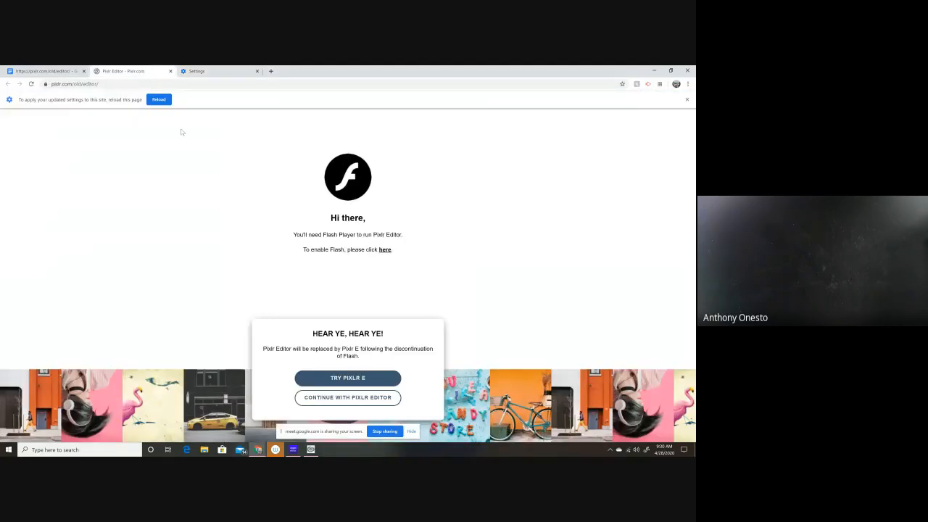
{"action": "left_click", "coordinate": [160, 99]}
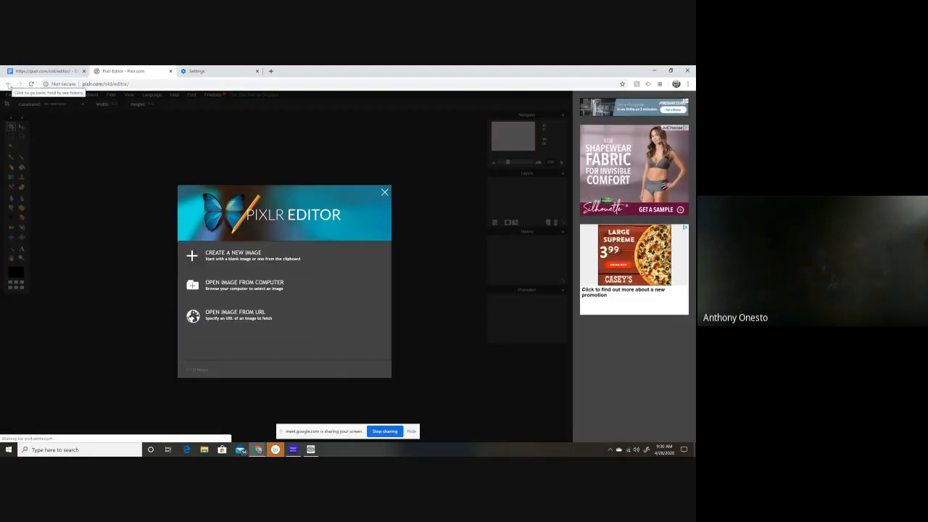
Step: Create a new blank 800x600 px image and enlarge its window to fill the workspace
{"action": "left_click", "coordinate": [245, 263]}
{"action": "left_click", "coordinate": [319, 309]}
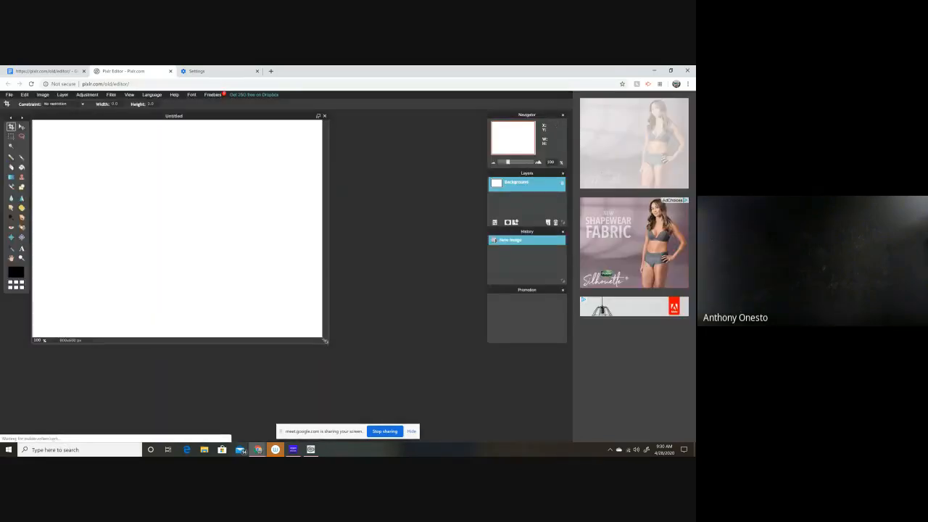
{"action": "left_click_drag", "start_coordinate": [325, 341], "coordinate": [473, 430]}
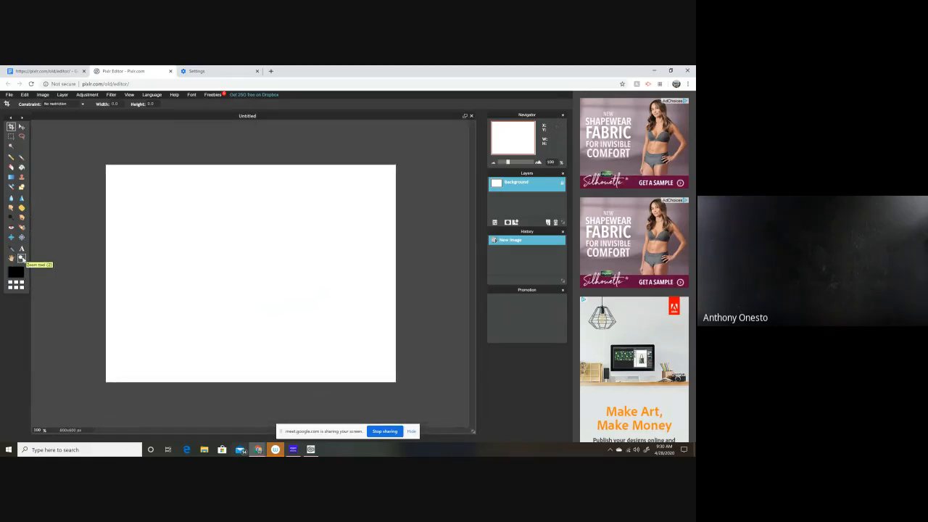
{"action": "left_click", "coordinate": [22, 258]}
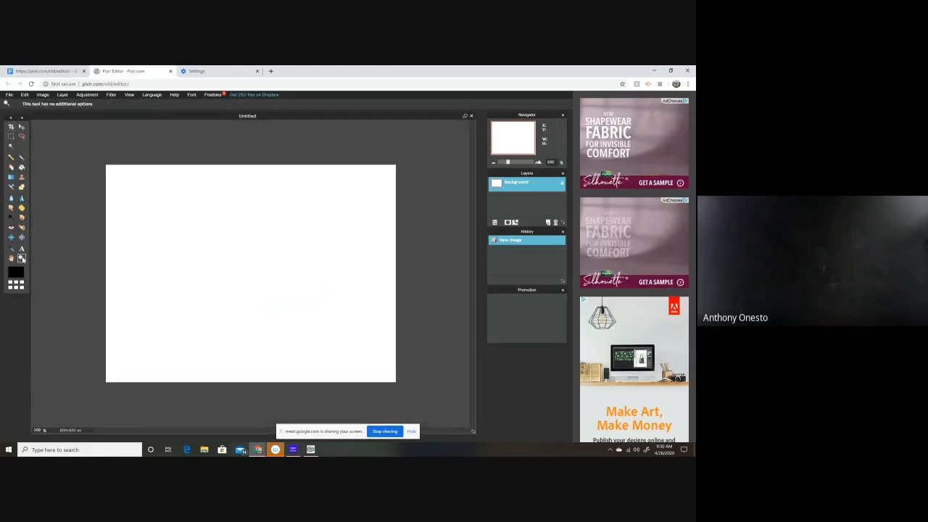
{"action": "left_click", "coordinate": [242, 263]}
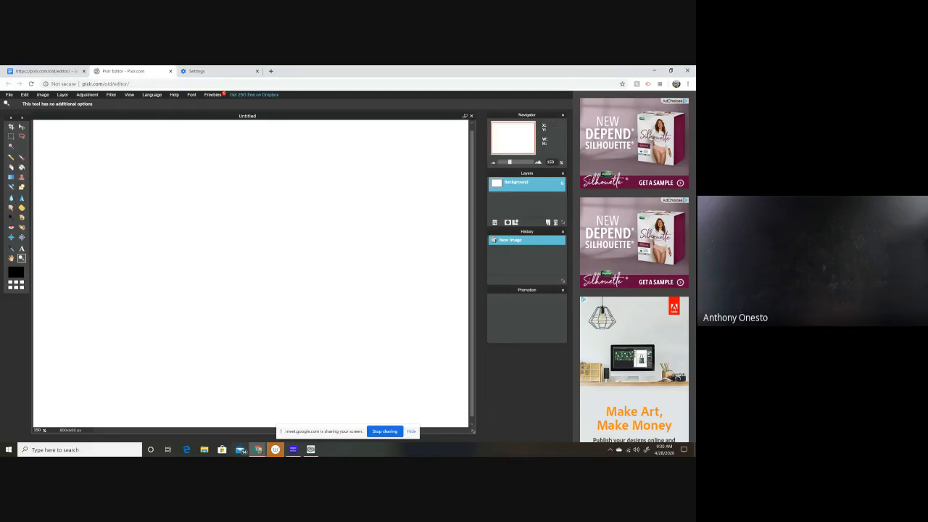
Step: Draw two looping freehand scribbles in the middle of the canvas with the Pencil tool, using the Sketchy type at size 1
{"action": "left_click", "coordinate": [11, 157]}
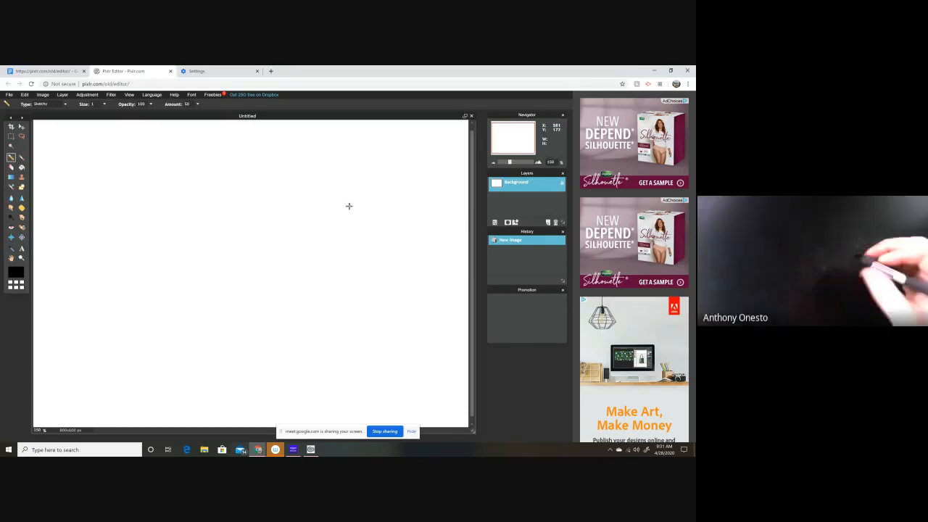
{"action": "mouse_move", "coordinate": [295, 217]}
{"action": "left_mouse_down"}
{"action": "mouse_move", "coordinate": [272, 213]}
{"action": "mouse_move", "coordinate": [257, 225]}
{"action": "mouse_move", "coordinate": [277, 237]}
{"action": "mouse_move", "coordinate": [303, 220]}
{"action": "mouse_move", "coordinate": [332, 219]}
{"action": "mouse_move", "coordinate": [342, 243]}
{"action": "mouse_move", "coordinate": [320, 264]}
{"action": "mouse_move", "coordinate": [299, 266]}
{"action": "mouse_move", "coordinate": [236, 242]}
{"action": "mouse_move", "coordinate": [205, 252]}
{"action": "mouse_move", "coordinate": [213, 265]}
{"action": "mouse_move", "coordinate": [238, 270]}
{"action": "mouse_move", "coordinate": [246, 243]}
{"action": "mouse_move", "coordinate": [284, 214]}
{"action": "mouse_move", "coordinate": [303, 212]}
{"action": "mouse_move", "coordinate": [329, 234]}
{"action": "mouse_move", "coordinate": [310, 260]}
{"action": "mouse_move", "coordinate": [277, 277]}
{"action": "mouse_move", "coordinate": [184, 303]}
{"action": "mouse_move", "coordinate": [201, 326]}
{"action": "mouse_move", "coordinate": [248, 311]}
{"action": "left_mouse_up"}
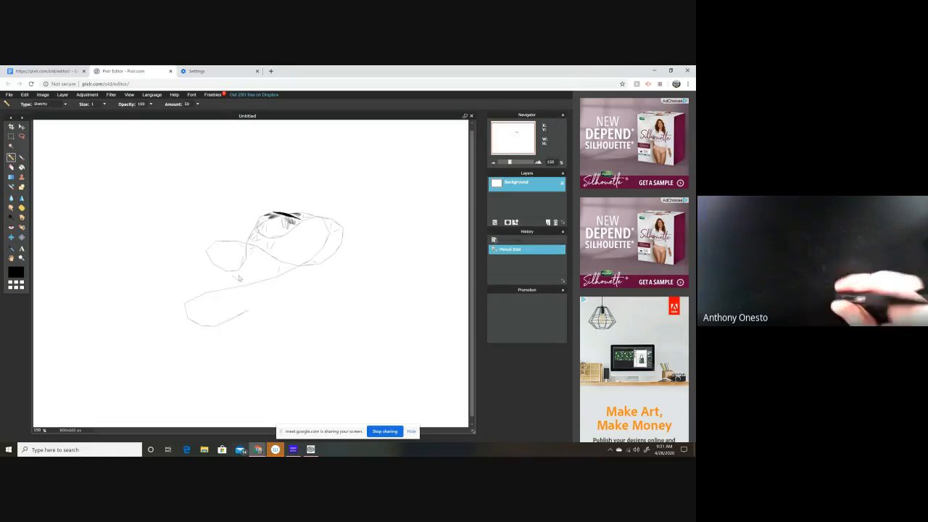
{"action": "mouse_move", "coordinate": [240, 278]}
{"action": "left_mouse_down"}
{"action": "mouse_move", "coordinate": [189, 291]}
{"action": "mouse_move", "coordinate": [142, 266]}
{"action": "mouse_move", "coordinate": [161, 247]}
{"action": "mouse_move", "coordinate": [179, 246]}
{"action": "mouse_move", "coordinate": [212, 282]}
{"action": "mouse_move", "coordinate": [245, 286]}
{"action": "mouse_move", "coordinate": [255, 260]}
{"action": "mouse_move", "coordinate": [225, 244]}
{"action": "left_mouse_up"}
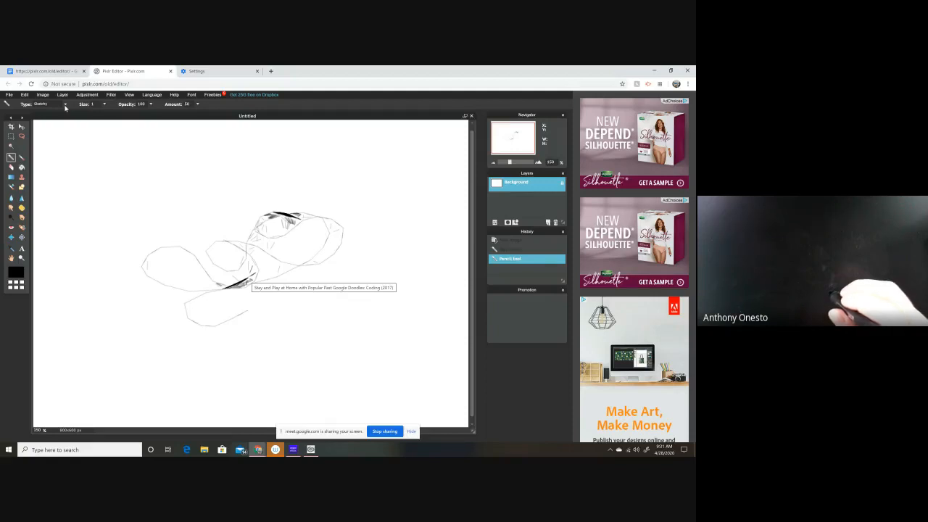
Step: Set the pencil type to Plain and draw a small curly line just above the sketchy scribbles
{"action": "left_click", "coordinate": [65, 105]}
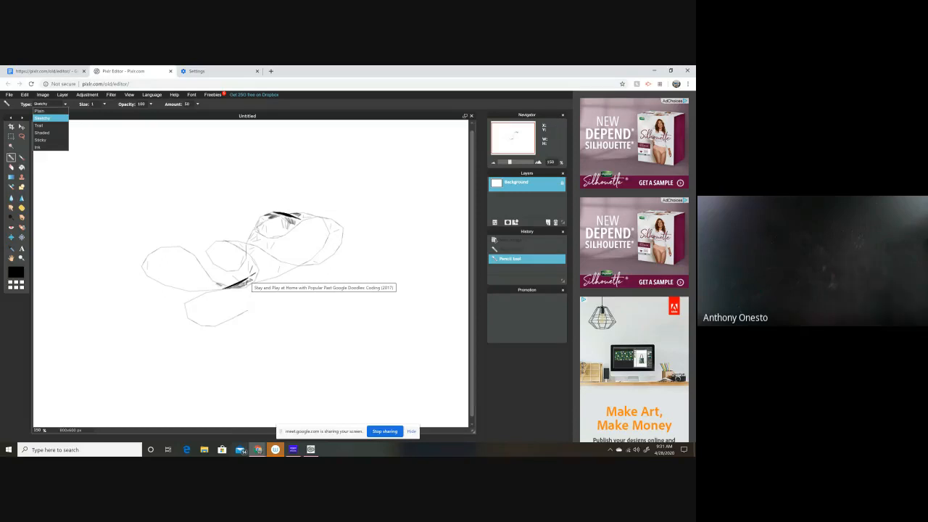
{"action": "left_click", "coordinate": [51, 113]}
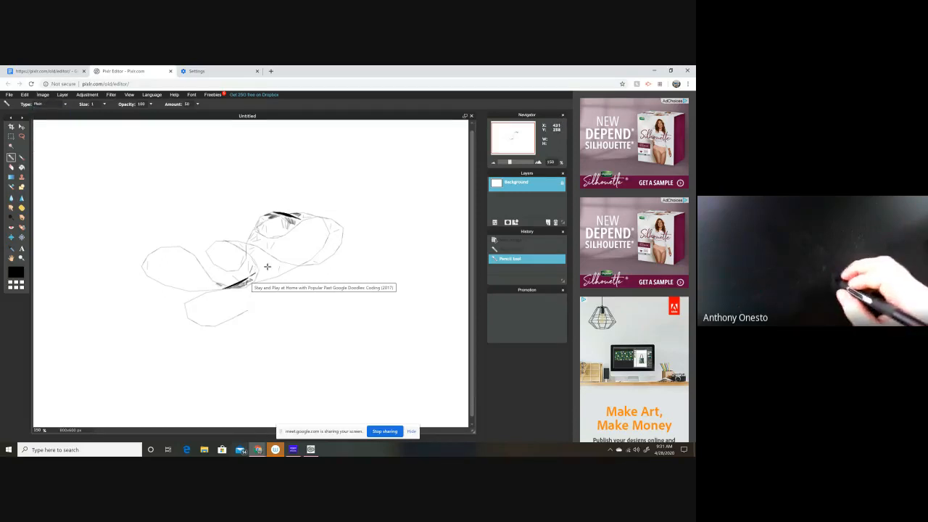
{"action": "mouse_move", "coordinate": [185, 230]}
{"action": "left_mouse_down"}
{"action": "mouse_move", "coordinate": [226, 214]}
{"action": "mouse_move", "coordinate": [227, 200]}
{"action": "mouse_move", "coordinate": [221, 232]}
{"action": "mouse_move", "coordinate": [208, 220]}
{"action": "mouse_move", "coordinate": [245, 205]}
{"action": "mouse_move", "coordinate": [242, 194]}
{"action": "mouse_move", "coordinate": [232, 198]}
{"action": "mouse_move", "coordinate": [258, 215]}
{"action": "mouse_move", "coordinate": [247, 227]}
{"action": "mouse_move", "coordinate": [254, 201]}
{"action": "left_mouse_up"}
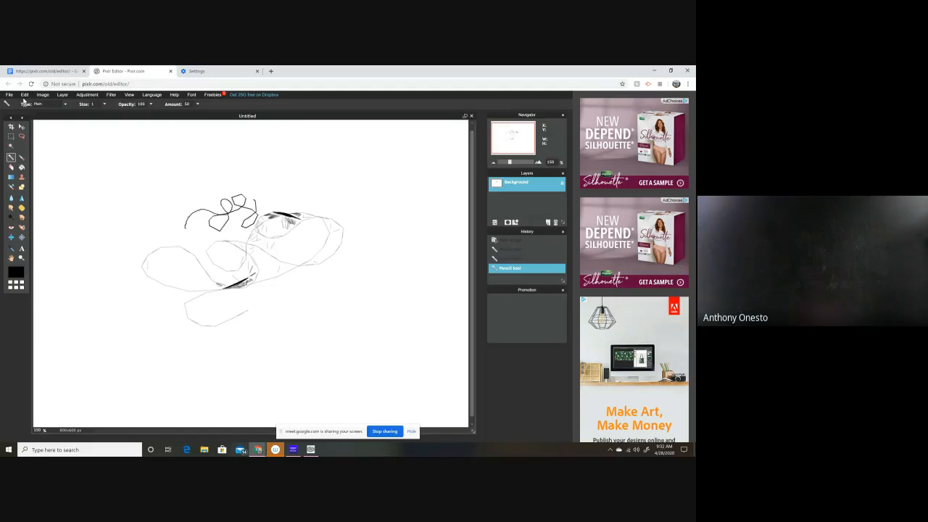
Step: Paint a thick looping stroke with the soft 50 px brush and a thin wavy line above it with the round 5 px brush
{"action": "left_click", "coordinate": [21, 159]}
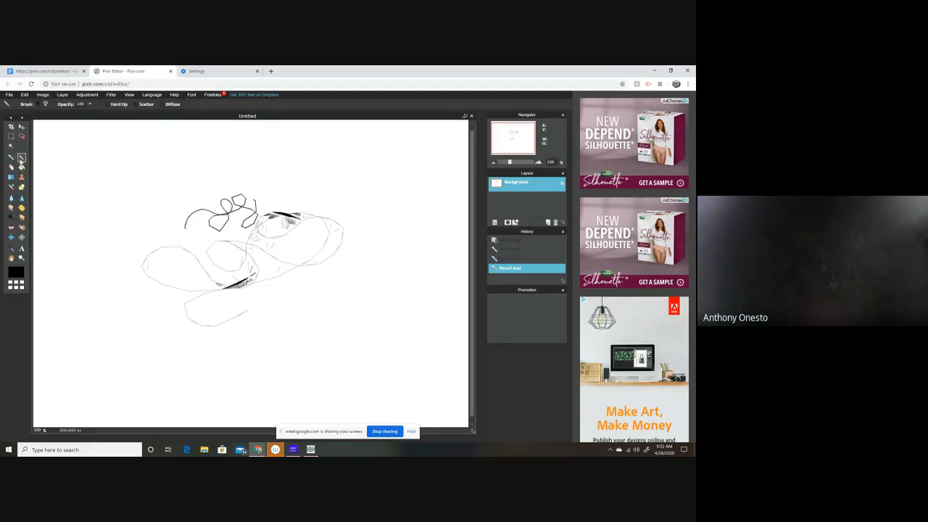
{"action": "mouse_move", "coordinate": [165, 160]}
{"action": "left_mouse_down"}
{"action": "mouse_move", "coordinate": [103, 200]}
{"action": "mouse_move", "coordinate": [100, 217]}
{"action": "mouse_move", "coordinate": [227, 174]}
{"action": "mouse_move", "coordinate": [348, 156]}
{"action": "mouse_move", "coordinate": [411, 178]}
{"action": "mouse_move", "coordinate": [433, 207]}
{"action": "mouse_move", "coordinate": [434, 229]}
{"action": "mouse_move", "coordinate": [336, 215]}
{"action": "mouse_move", "coordinate": [244, 157]}
{"action": "mouse_move", "coordinate": [186, 158]}
{"action": "mouse_move", "coordinate": [208, 237]}
{"action": "mouse_move", "coordinate": [272, 252]}
{"action": "mouse_move", "coordinate": [340, 254]}
{"action": "mouse_move", "coordinate": [373, 302]}
{"action": "mouse_move", "coordinate": [354, 320]}
{"action": "mouse_move", "coordinate": [211, 285]}
{"action": "mouse_move", "coordinate": [205, 248]}
{"action": "mouse_move", "coordinate": [256, 218]}
{"action": "mouse_move", "coordinate": [277, 287]}
{"action": "mouse_move", "coordinate": [204, 299]}
{"action": "mouse_move", "coordinate": [134, 292]}
{"action": "mouse_move", "coordinate": [142, 327]}
{"action": "left_mouse_up"}
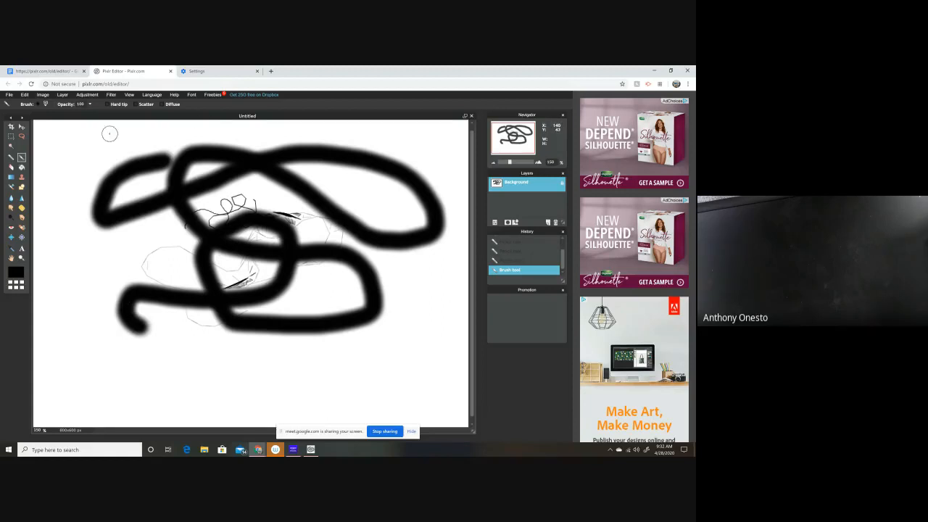
{"action": "left_click", "coordinate": [45, 105]}
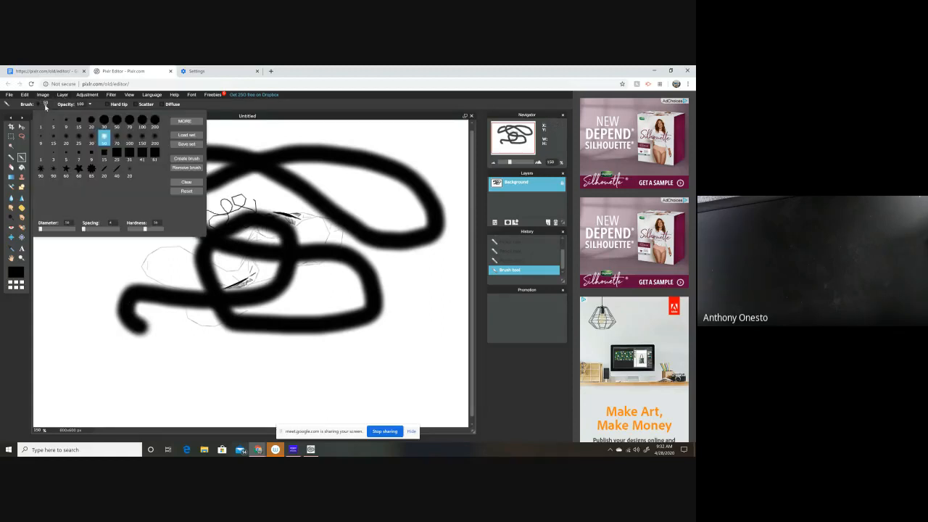
{"action": "left_click", "coordinate": [53, 122]}
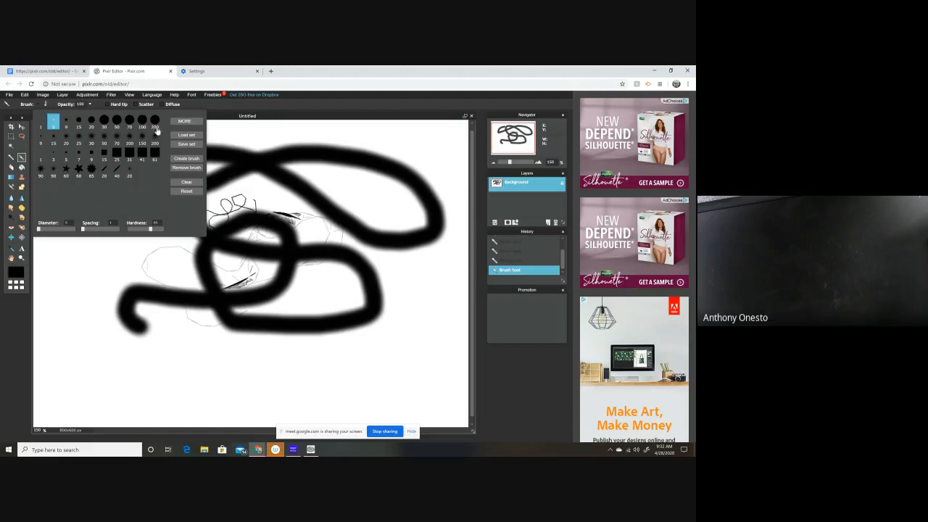
{"action": "left_click", "coordinate": [212, 135]}
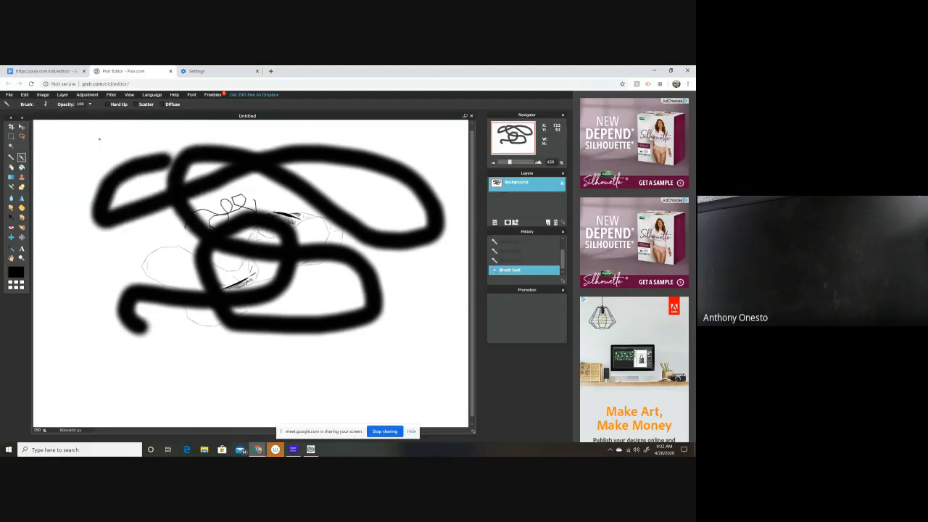
{"action": "mouse_move", "coordinate": [132, 136]}
{"action": "left_mouse_down"}
{"action": "mouse_move", "coordinate": [141, 137]}
{"action": "mouse_move", "coordinate": [128, 150]}
{"action": "mouse_move", "coordinate": [159, 155]}
{"action": "mouse_move", "coordinate": [147, 150]}
{"action": "mouse_move", "coordinate": [182, 136]}
{"action": "mouse_move", "coordinate": [296, 144]}
{"action": "left_mouse_up"}
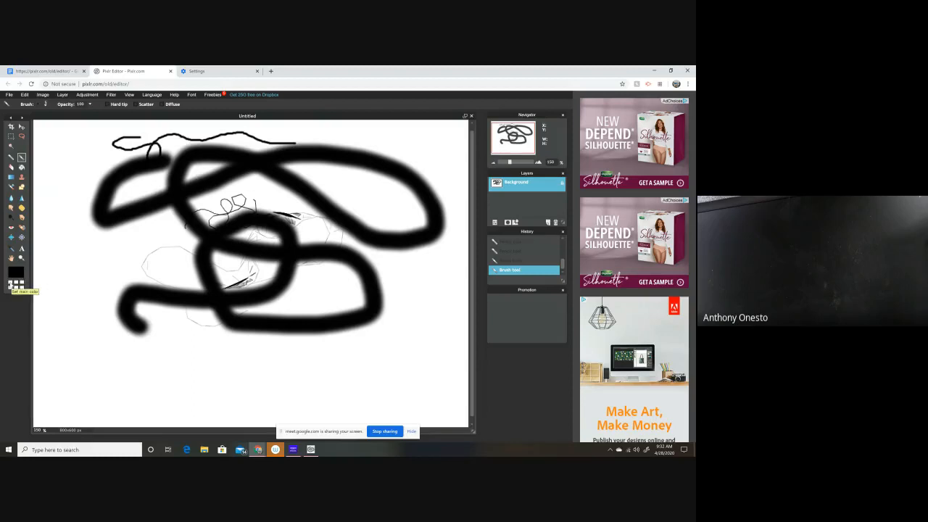
Step: Set the main color to dark red #b31717 and paint a thin looping line over the lower-left part of the drawing
{"action": "left_click", "coordinate": [11, 284]}
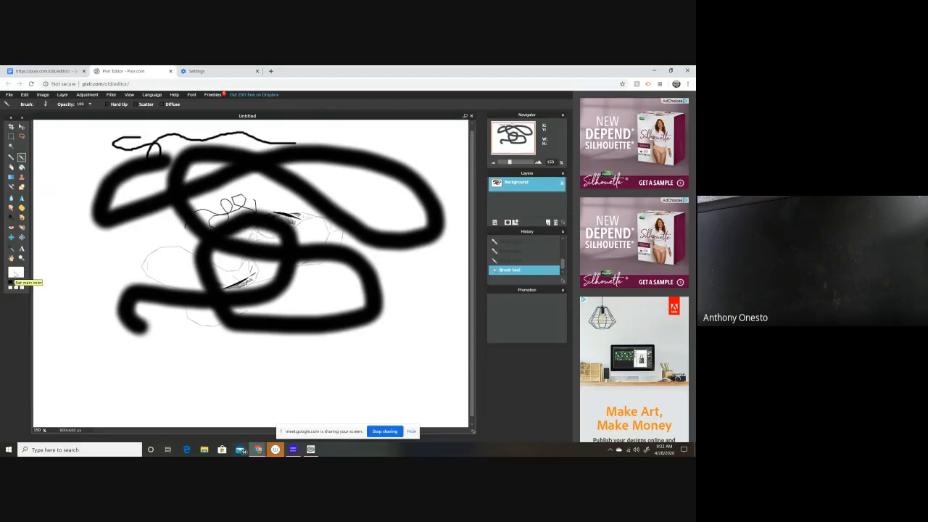
{"action": "left_click", "coordinate": [14, 274]}
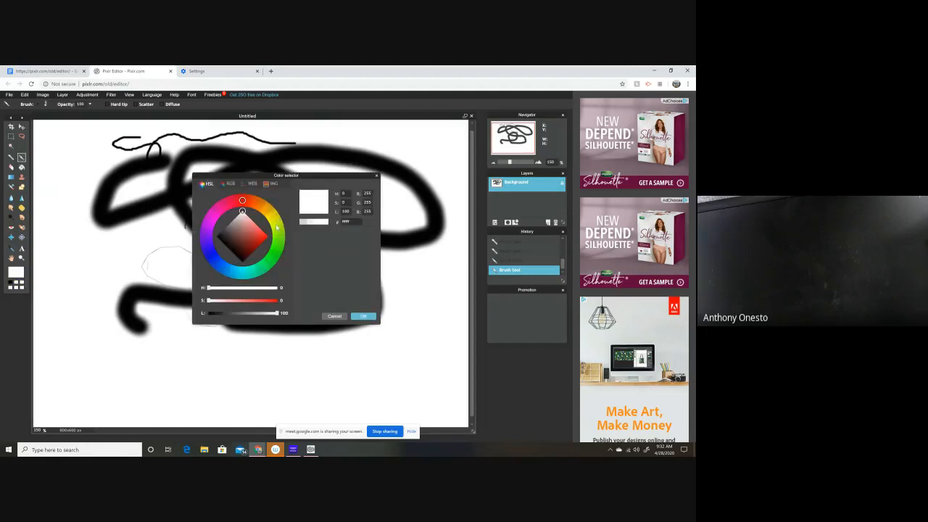
{"action": "left_click", "coordinate": [230, 184]}
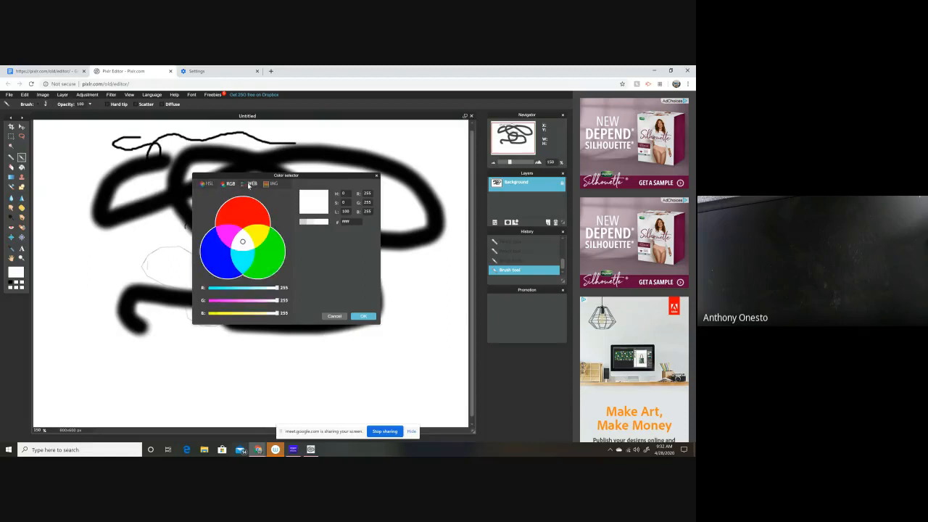
{"action": "left_click", "coordinate": [250, 184]}
{"action": "left_click", "coordinate": [269, 184]}
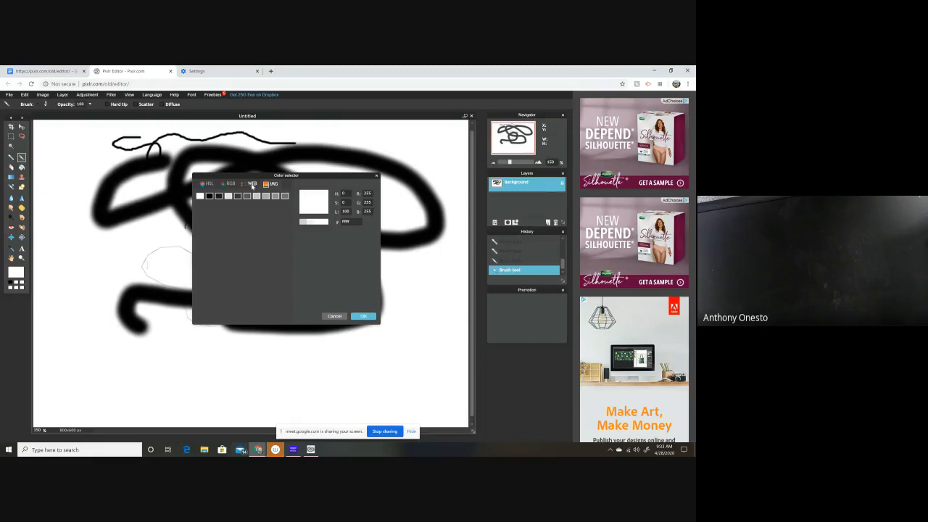
{"action": "left_click", "coordinate": [251, 184]}
{"action": "left_click", "coordinate": [229, 184]}
{"action": "left_click", "coordinate": [207, 183]}
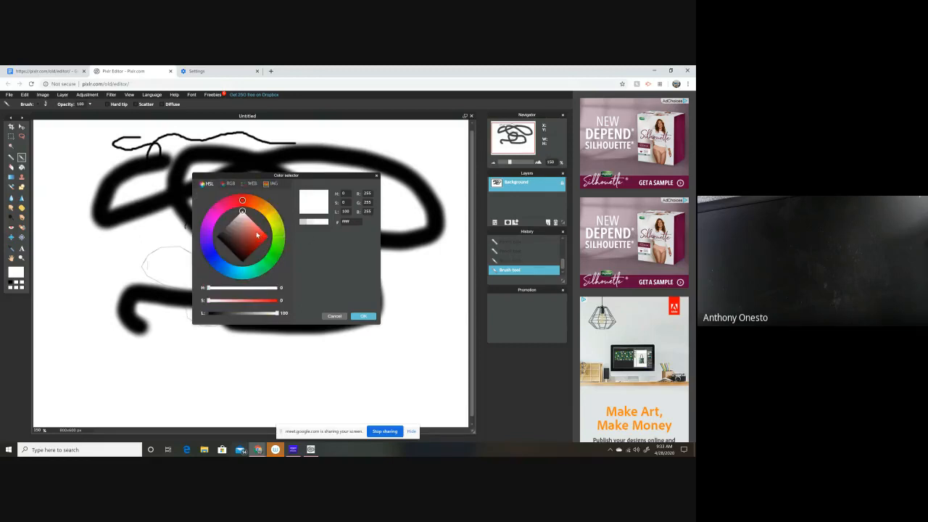
{"action": "left_click", "coordinate": [257, 233]}
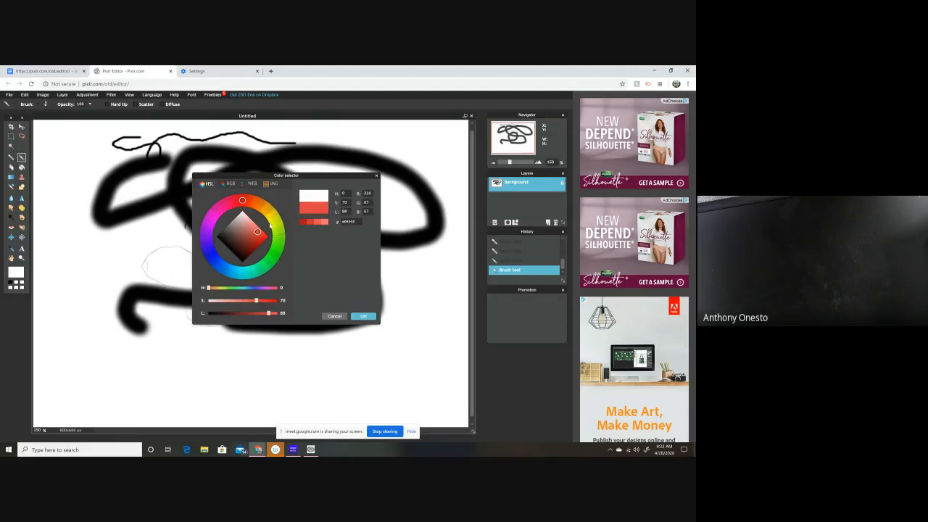
{"action": "left_click", "coordinate": [303, 224]}
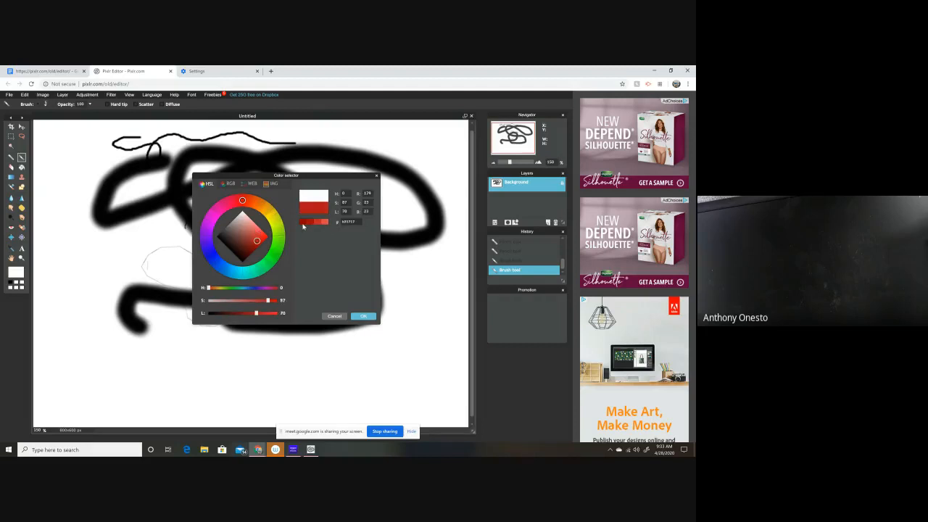
{"action": "left_click", "coordinate": [363, 317]}
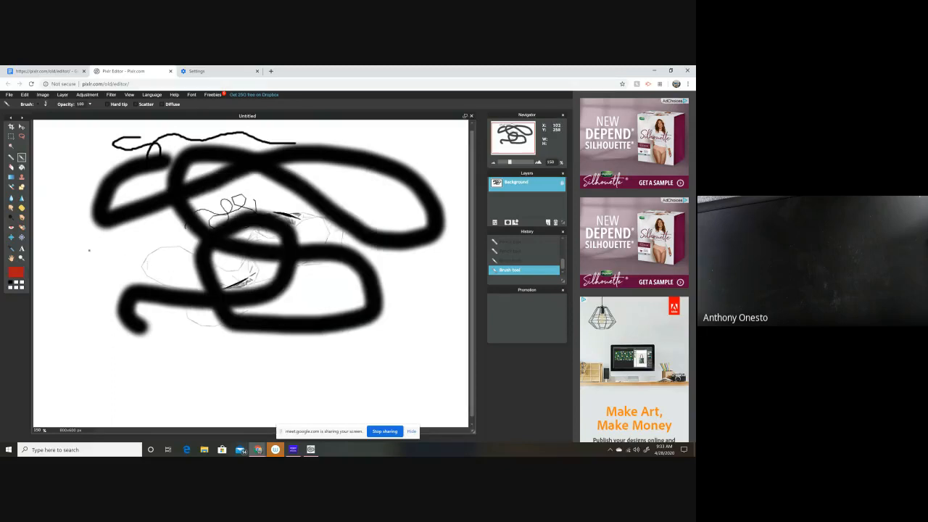
{"action": "mouse_move", "coordinate": [90, 250]}
{"action": "left_mouse_down"}
{"action": "mouse_move", "coordinate": [79, 283]}
{"action": "mouse_move", "coordinate": [102, 288]}
{"action": "mouse_move", "coordinate": [136, 263]}
{"action": "mouse_move", "coordinate": [190, 288]}
{"action": "mouse_move", "coordinate": [158, 327]}
{"action": "mouse_move", "coordinate": [119, 316]}
{"action": "mouse_move", "coordinate": [147, 241]}
{"action": "mouse_move", "coordinate": [142, 229]}
{"action": "mouse_move", "coordinate": [79, 237]}
{"action": "mouse_move", "coordinate": [66, 274]}
{"action": "mouse_move", "coordinate": [122, 309]}
{"action": "mouse_move", "coordinate": [219, 345]}
{"action": "mouse_move", "coordinate": [181, 360]}
{"action": "left_mouse_up"}
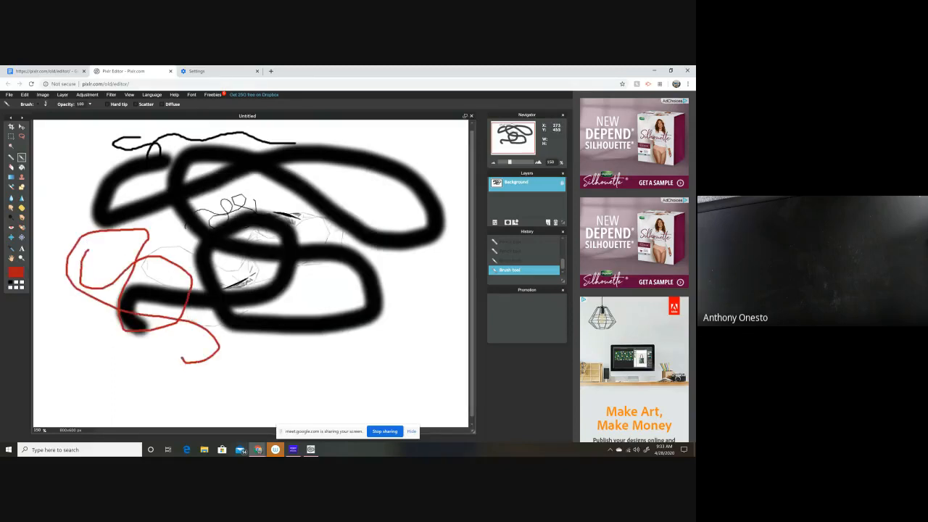
Step: Paint a short thick red stroke along the canvas's upper-left edge with a larger soft round brush
{"action": "left_click", "coordinate": [45, 105]}
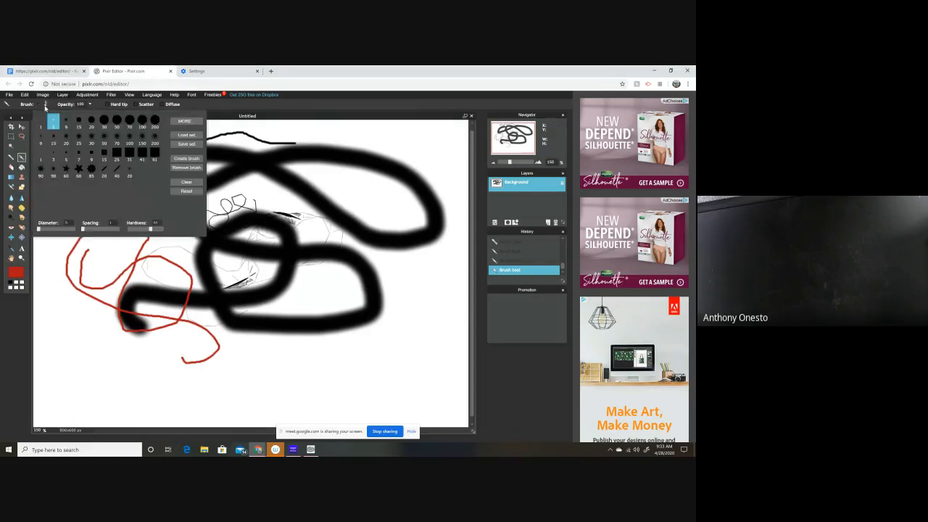
{"action": "left_click", "coordinate": [104, 139]}
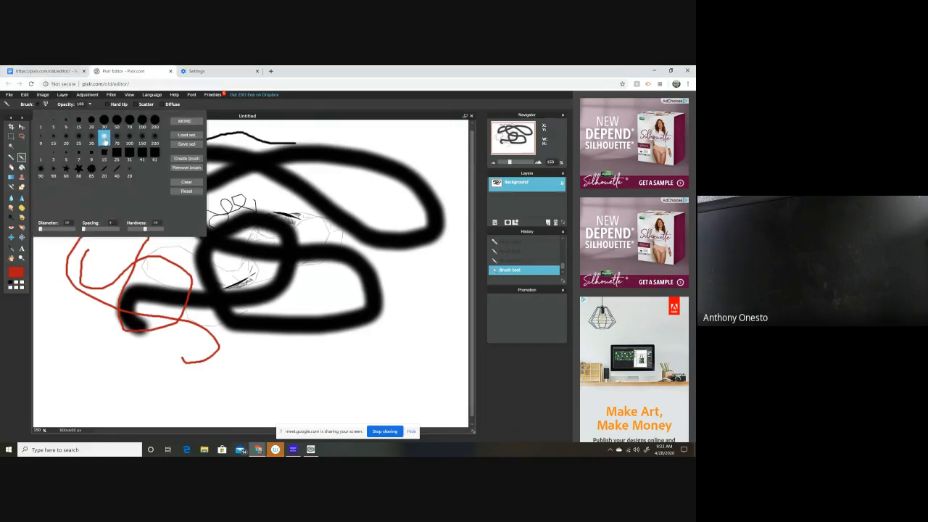
{"action": "left_click", "coordinate": [279, 116]}
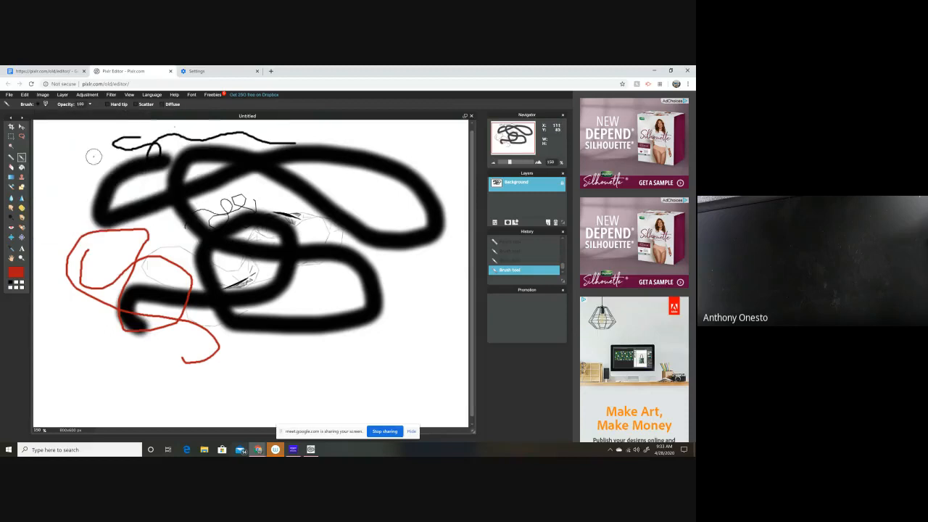
{"action": "mouse_move", "coordinate": [71, 144]}
{"action": "left_mouse_down"}
{"action": "mouse_move", "coordinate": [77, 168]}
{"action": "mouse_move", "coordinate": [51, 243]}
{"action": "left_mouse_up"}
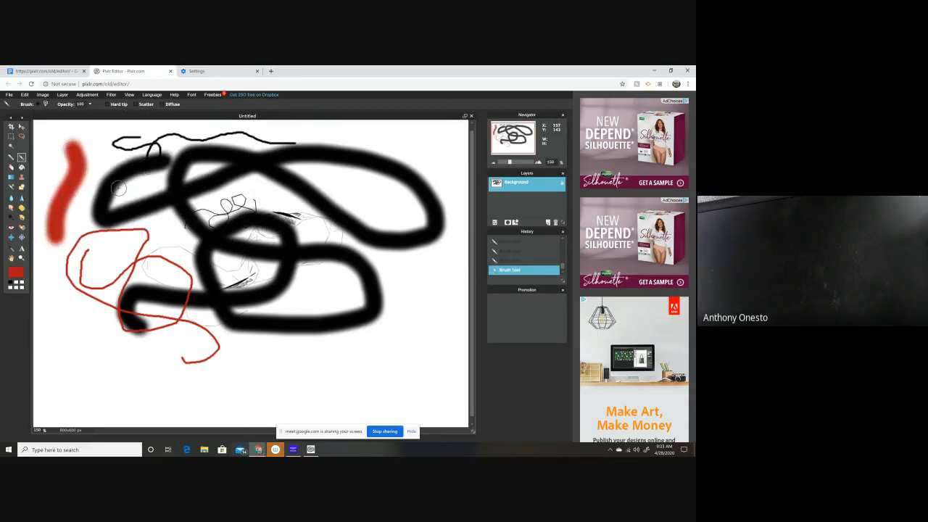
Step: Paint two long diagonal red brush strokes across the black loops, the first at 100 opacity and the second at 64
{"action": "left_click", "coordinate": [90, 105]}
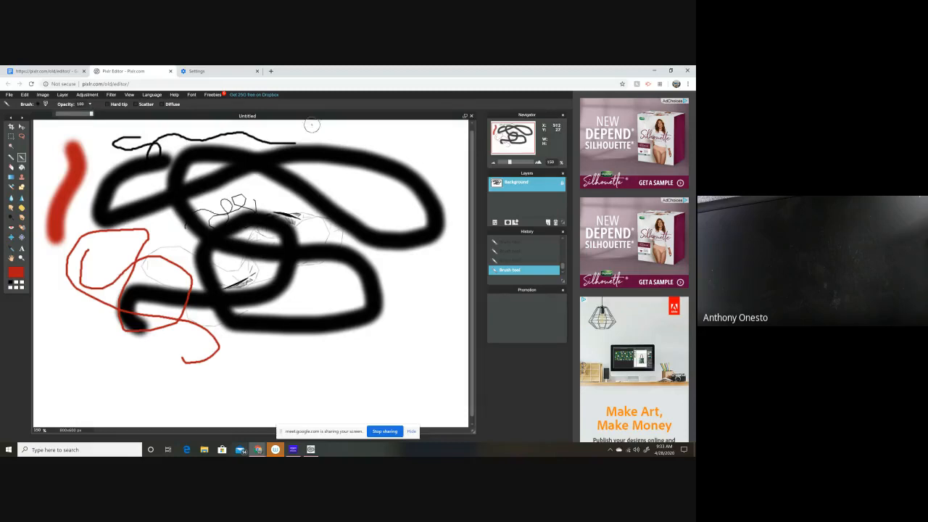
{"action": "mouse_move", "coordinate": [382, 136]}
{"action": "left_mouse_down"}
{"action": "mouse_move", "coordinate": [327, 189]}
{"action": "mouse_move", "coordinate": [247, 228]}
{"action": "mouse_move", "coordinate": [239, 245]}
{"action": "mouse_move", "coordinate": [245, 294]}
{"action": "mouse_move", "coordinate": [211, 363]}
{"action": "left_mouse_up"}
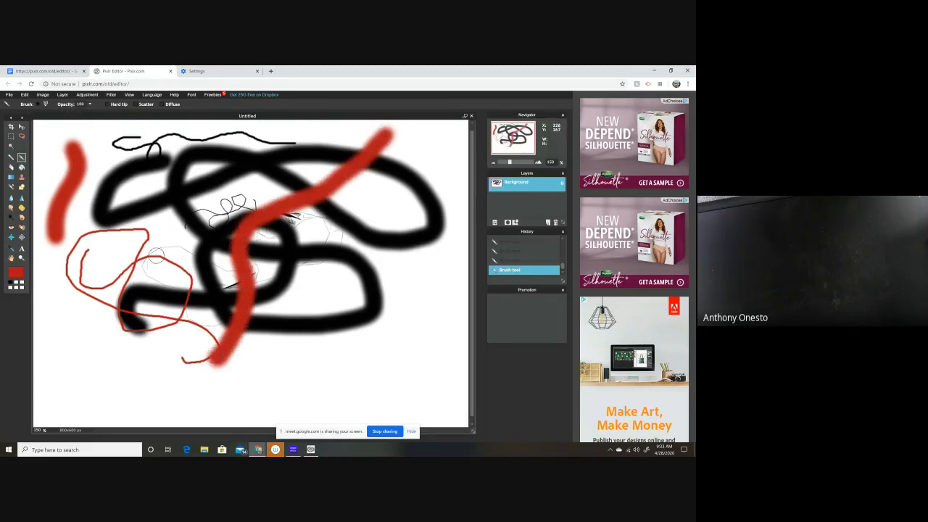
{"action": "left_click", "coordinate": [90, 105]}
{"action": "left_click_drag", "start_coordinate": [439, 153], "coordinate": [269, 365]}
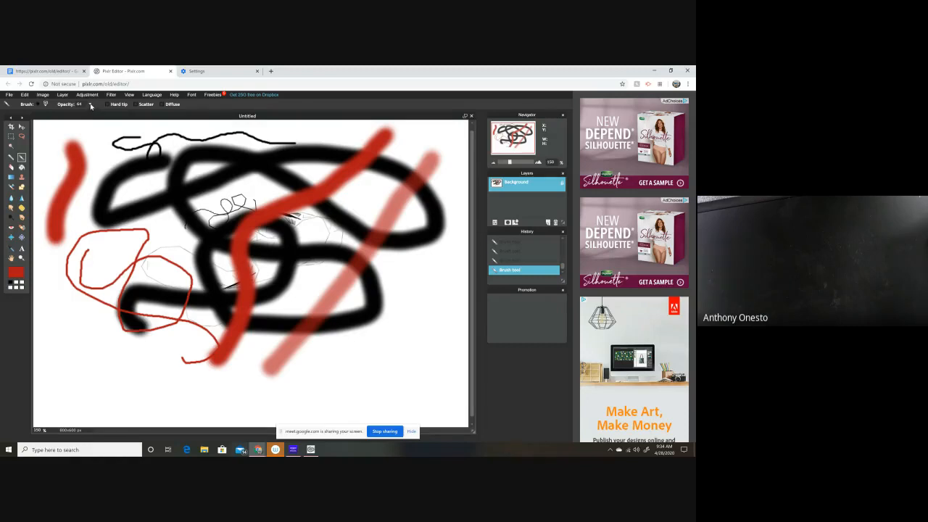
Step: Switch to the Paint bucket tool and set the main color to green (RGB 101, 219, 42)
{"action": "left_click", "coordinate": [22, 168]}
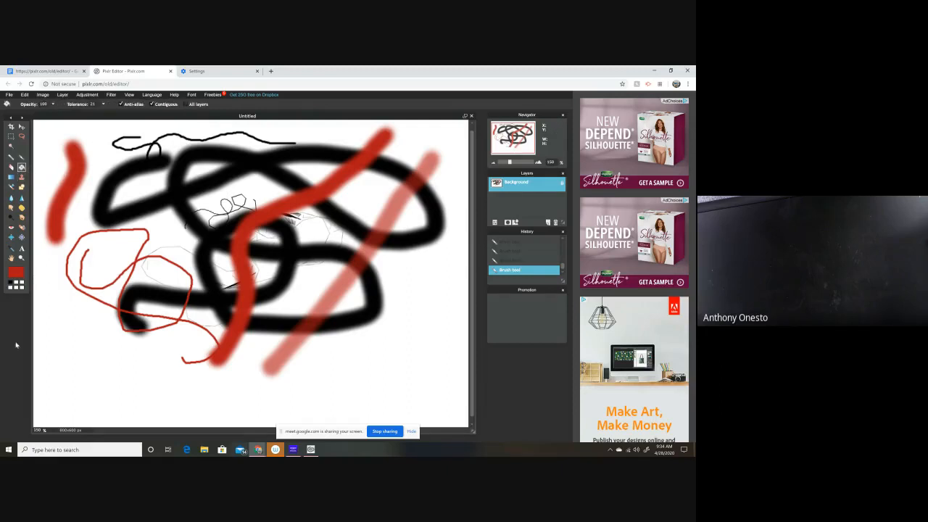
{"action": "left_click", "coordinate": [16, 284]}
{"action": "left_click", "coordinate": [21, 276]}
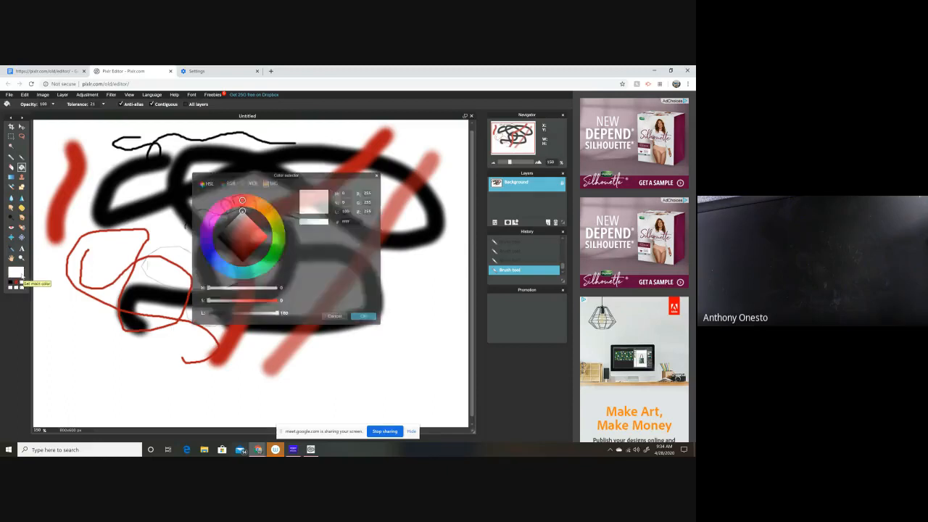
{"action": "left_click", "coordinate": [278, 245]}
{"action": "left_click", "coordinate": [261, 236]}
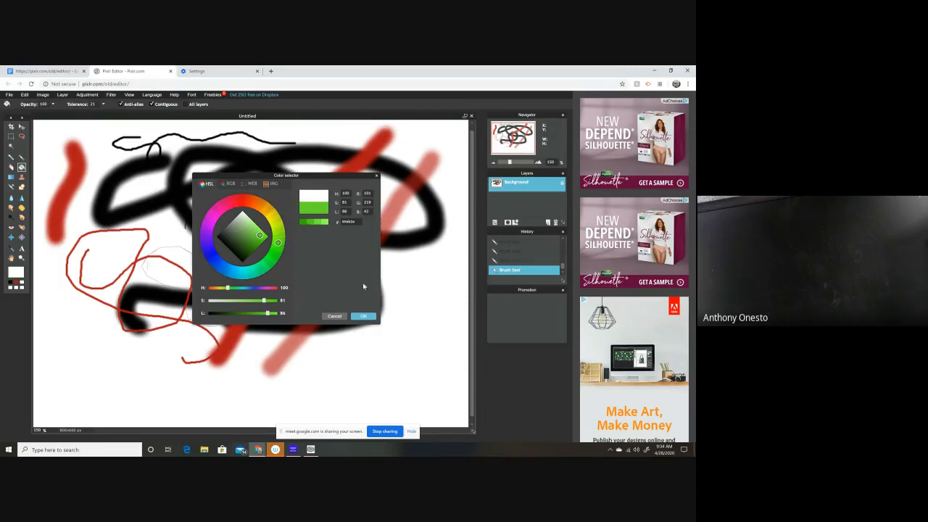
{"action": "left_click", "coordinate": [367, 317]}
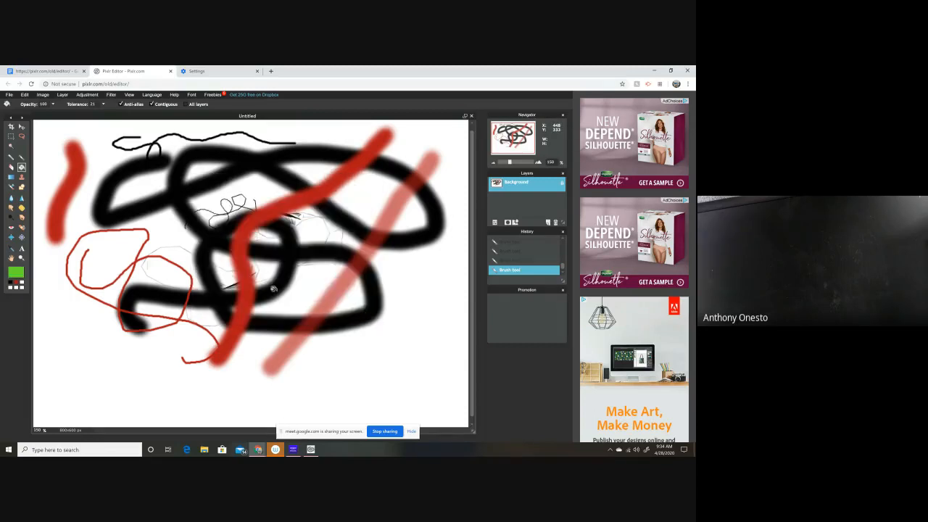
Step: Fill the two white areas inside the lower black loop and the small pencil curl above it with green
{"action": "left_click", "coordinate": [307, 270]}
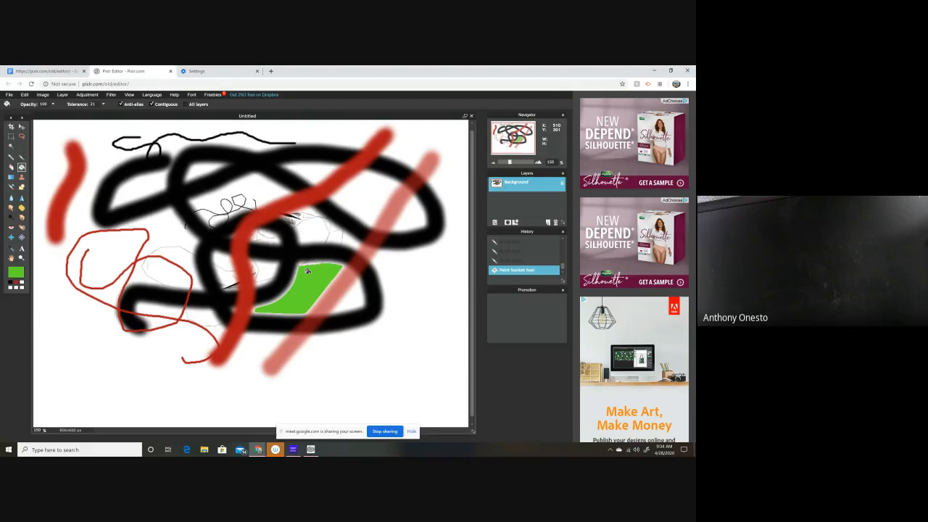
{"action": "left_click", "coordinate": [352, 294]}
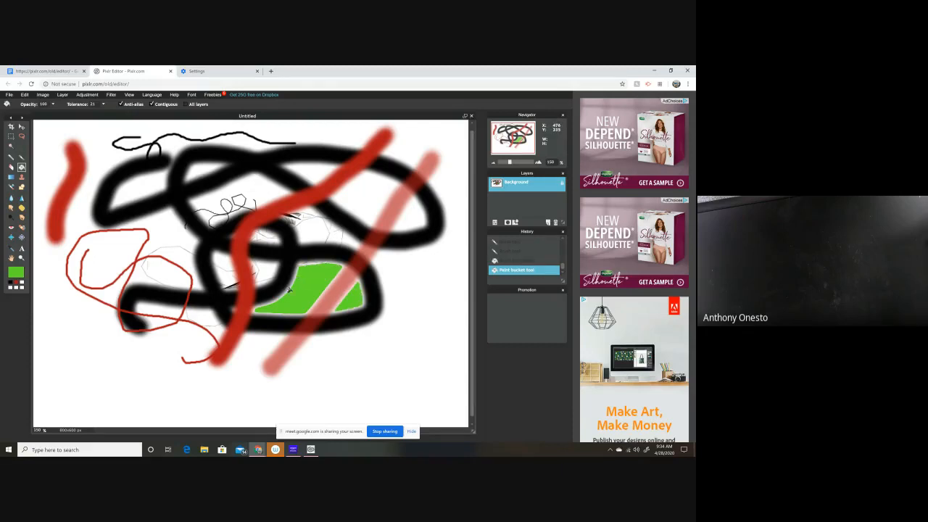
{"action": "left_click", "coordinate": [235, 200]}
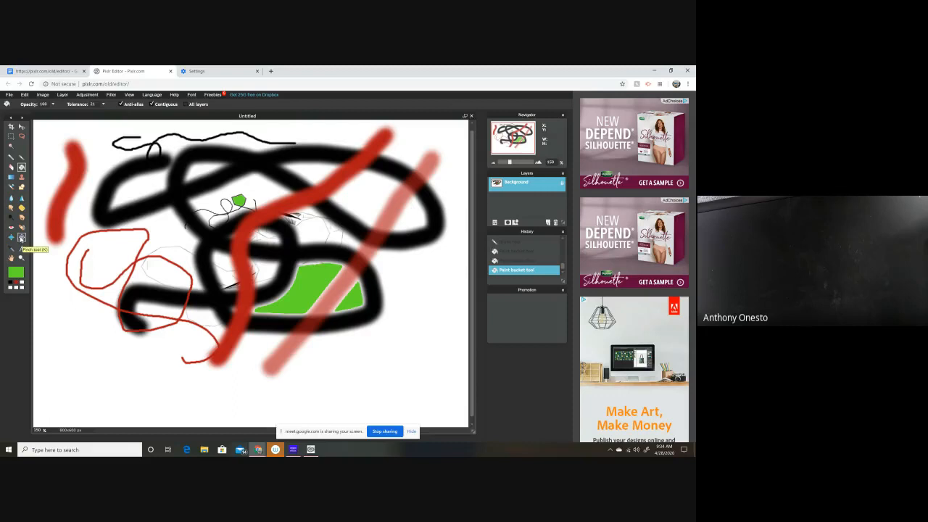
Step: Draw a black-filled rectangle with a green border beside the lower black loop and undo it
{"action": "left_click", "coordinate": [21, 187]}
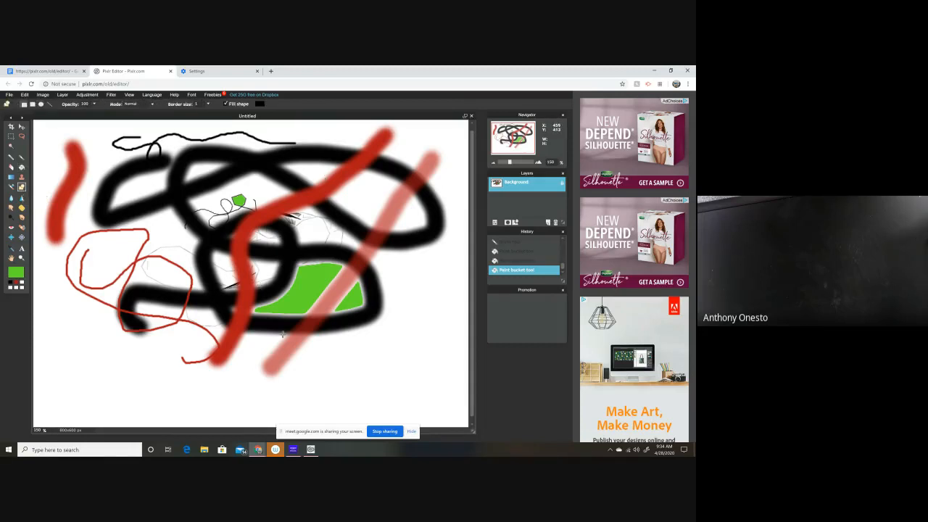
{"action": "mouse_move", "coordinate": [398, 284]}
{"action": "left_mouse_down"}
{"action": "mouse_move", "coordinate": [428, 331]}
{"action": "mouse_move", "coordinate": [454, 335]}
{"action": "left_mouse_up"}
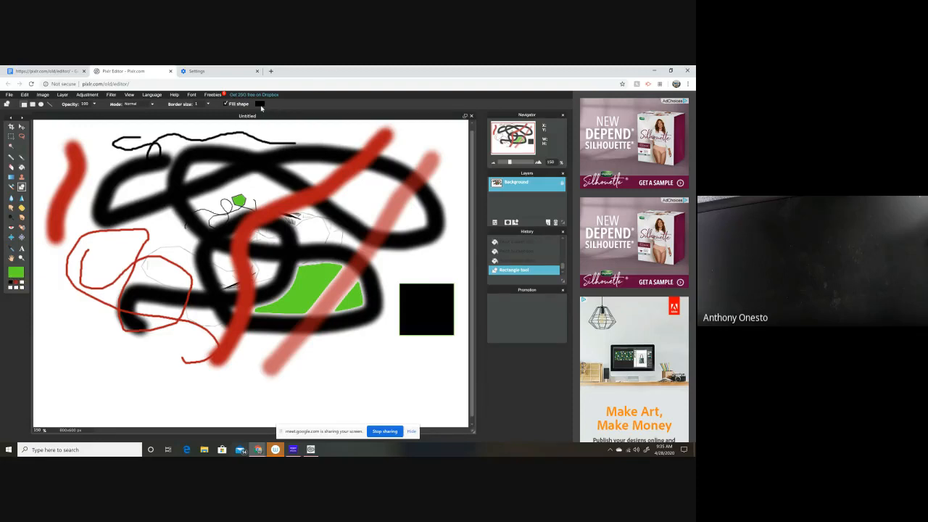
{"action": "left_click", "coordinate": [25, 95]}
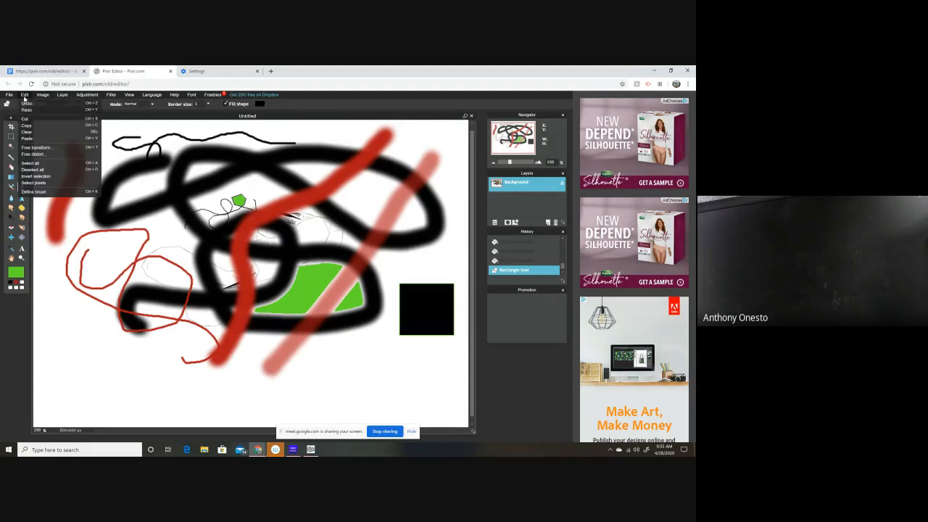
{"action": "left_click", "coordinate": [25, 103]}
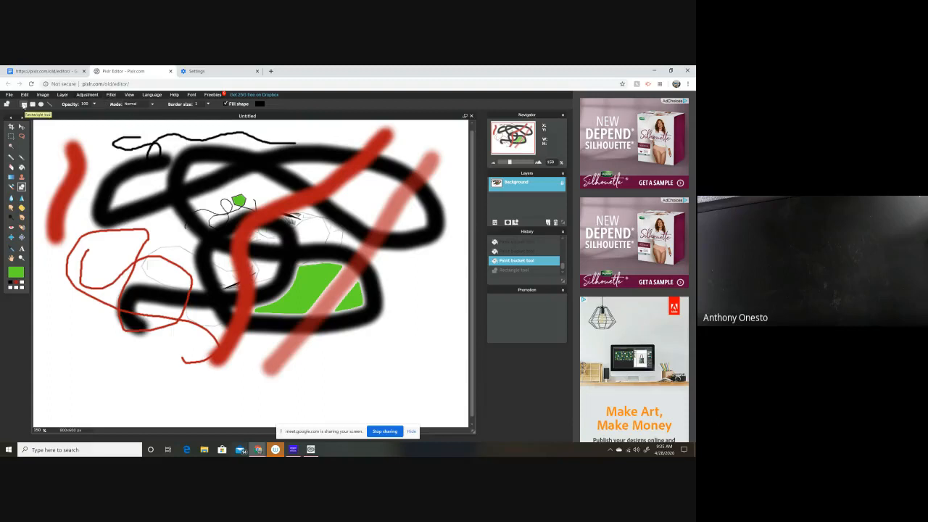
{"action": "left_click", "coordinate": [10, 95]}
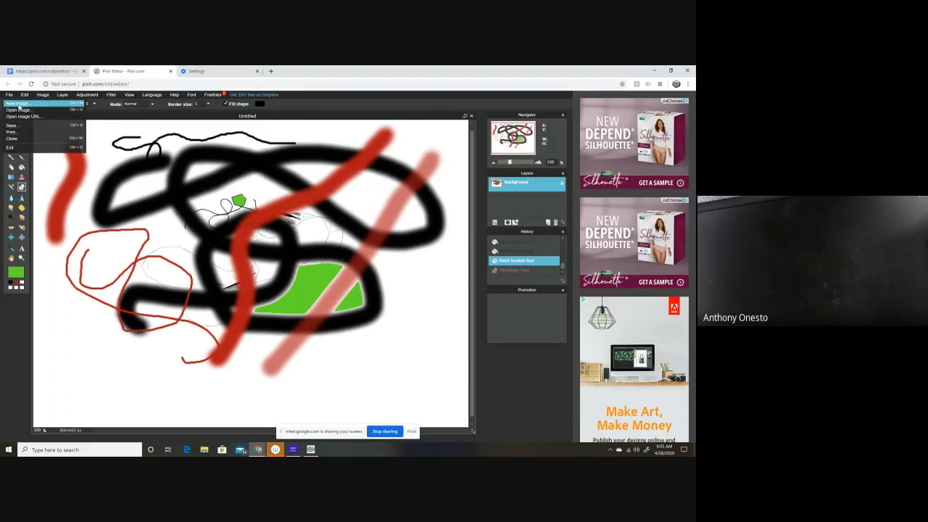
{"action": "left_click", "coordinate": [111, 94]}
{"action": "left_click", "coordinate": [322, 104]}
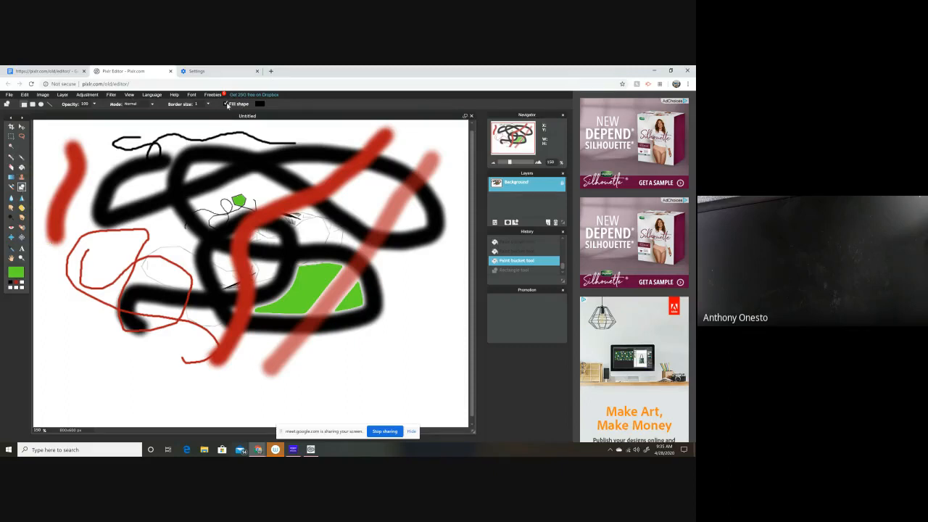
Step: Draw an unfilled rectangle with a black size 1 border beside the lower black loop
{"action": "left_click", "coordinate": [226, 104]}
{"action": "left_click", "coordinate": [10, 284]}
{"action": "left_click_drag", "start_coordinate": [400, 265], "coordinate": [450, 305]}
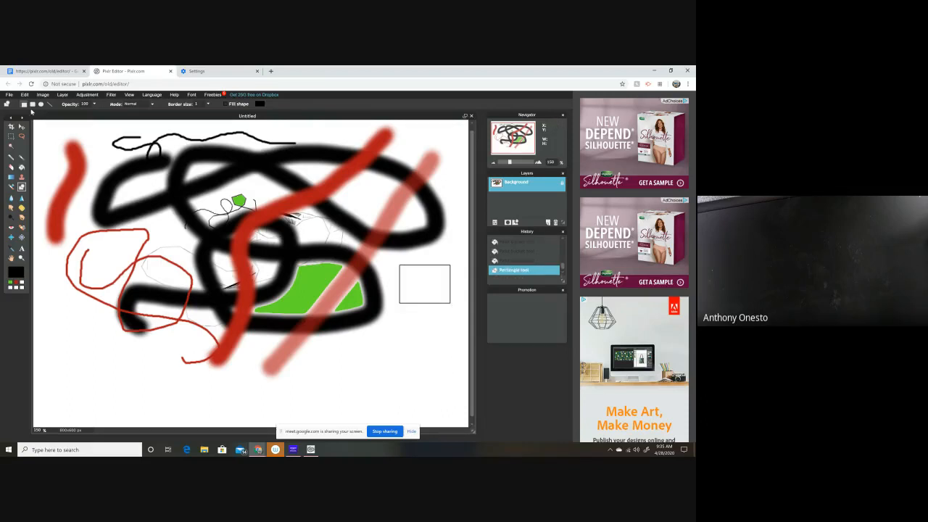
Step: Draw a black-filled ellipse below the unfilled rectangle and undo it
{"action": "left_click", "coordinate": [41, 106]}
{"action": "left_click_drag", "start_coordinate": [407, 317], "coordinate": [452, 357]}
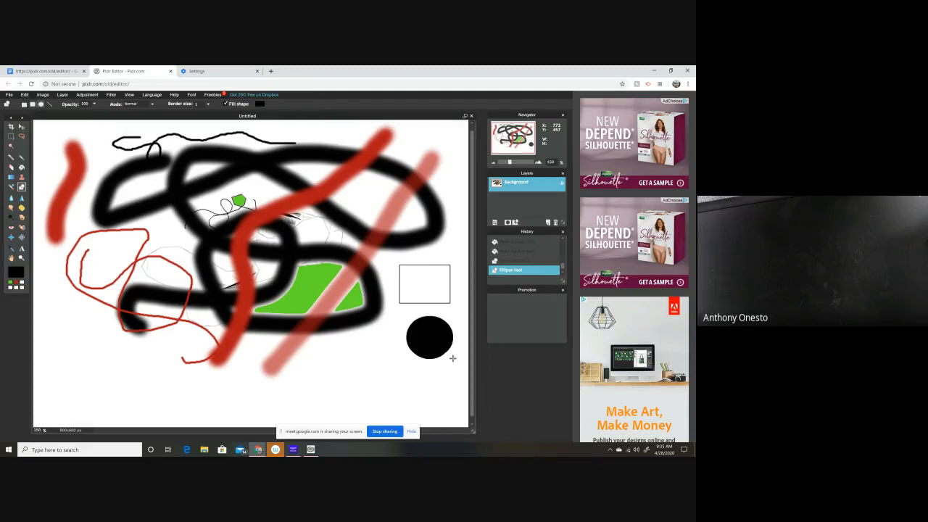
{"action": "left_click", "coordinate": [25, 95]}
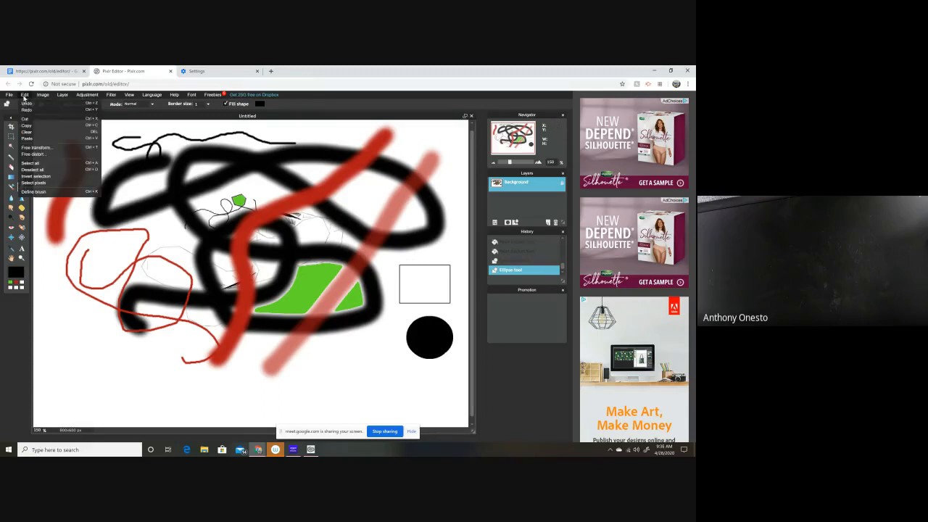
{"action": "left_click", "coordinate": [27, 103]}
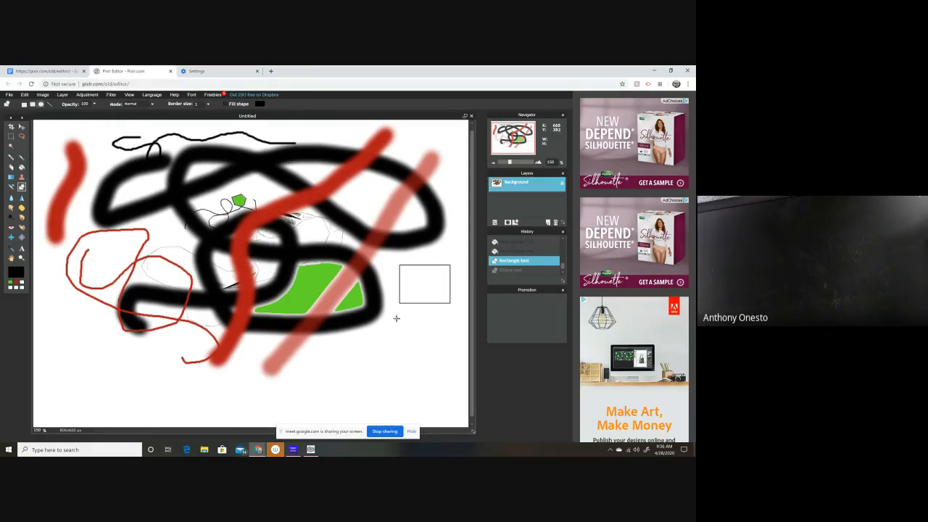
Step: Draw an unfilled black circle below the rectangle and a straight size 1 line from it toward the lower left
{"action": "left_click_drag", "start_coordinate": [397, 315], "coordinate": [446, 362]}
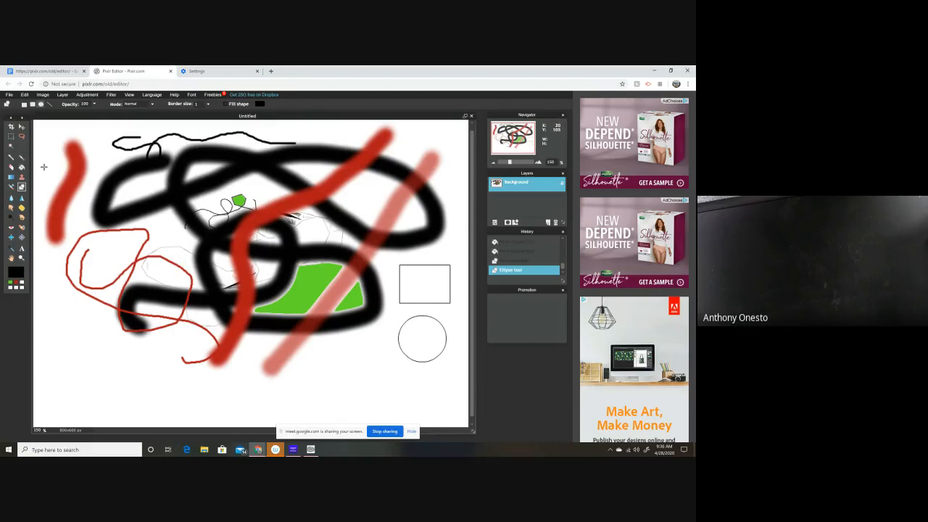
{"action": "left_click", "coordinate": [49, 103]}
{"action": "left_click_drag", "start_coordinate": [398, 349], "coordinate": [276, 396]}
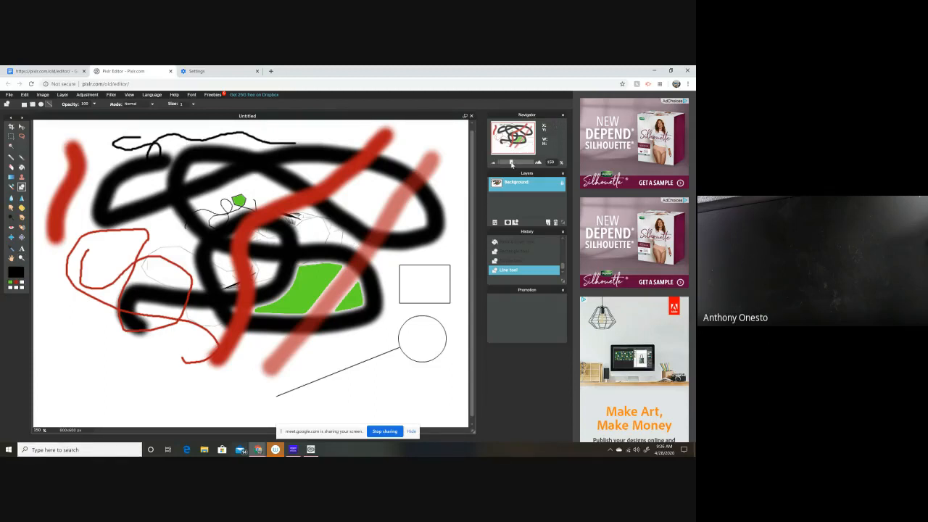
Step: Draw a thick straight black line of size 14 just below the thin line, starting at the circle
{"action": "left_click_drag", "start_coordinate": [511, 163], "coordinate": [518, 163]}
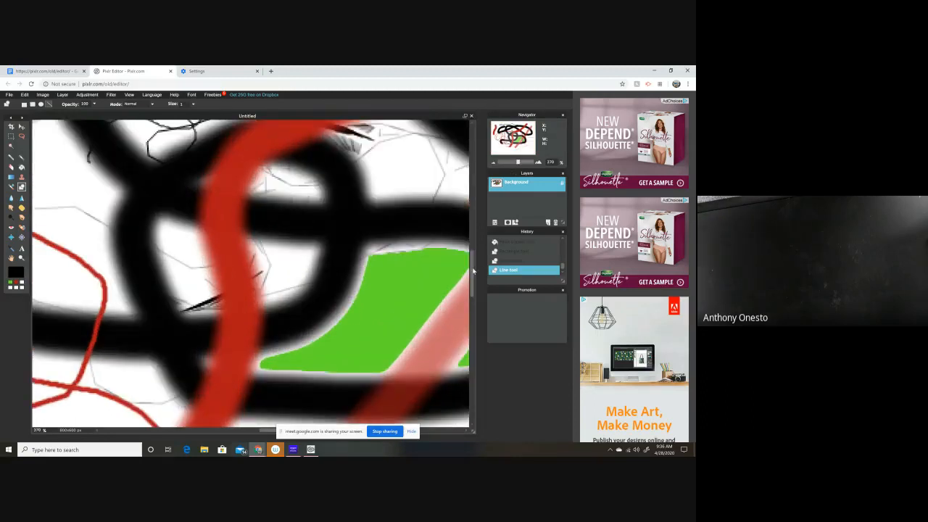
{"action": "scroll", "coordinate": [473, 270], "scroll_direction": "down", "scroll_amount": 5}
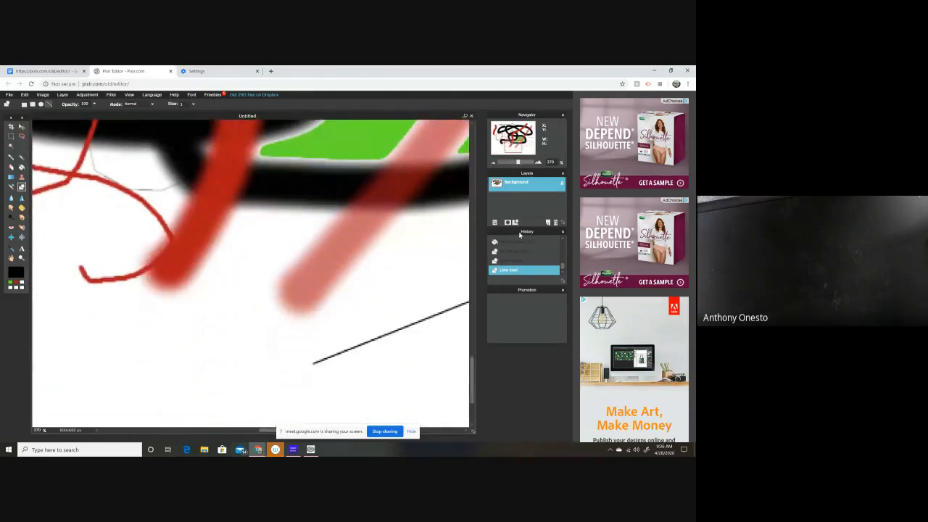
{"action": "left_click_drag", "start_coordinate": [521, 164], "coordinate": [520, 164]}
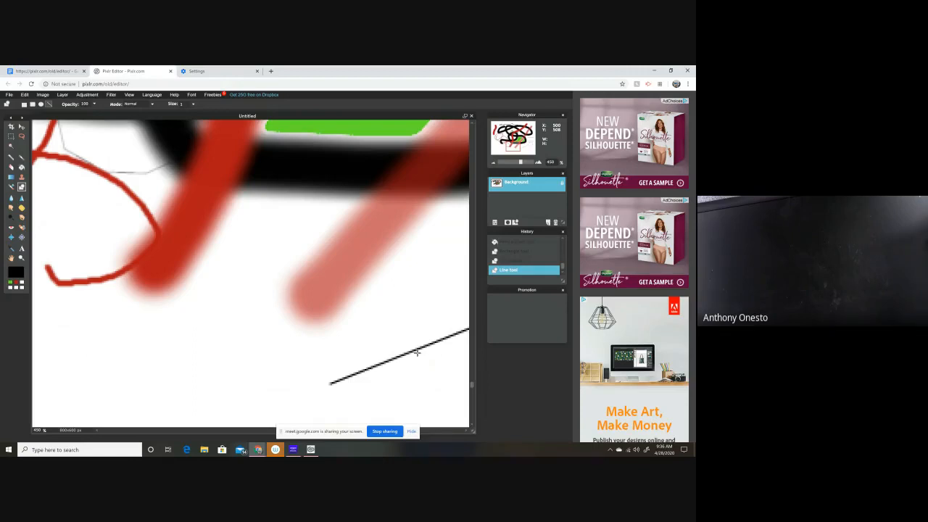
{"action": "scroll", "coordinate": [337, 345], "scroll_direction": "down", "scroll_amount": 2}
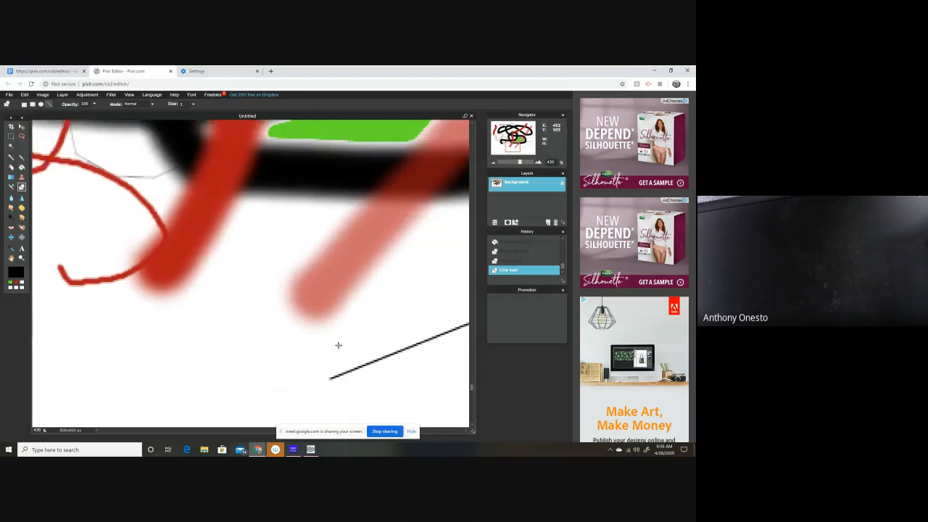
{"action": "scroll", "coordinate": [338, 345], "scroll_direction": "down", "scroll_amount": 8}
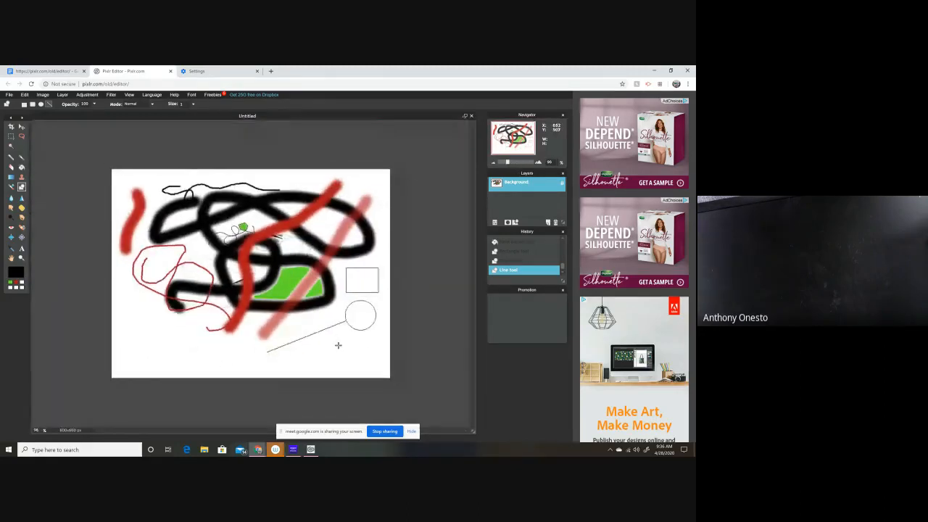
{"action": "scroll", "coordinate": [338, 345], "scroll_direction": "up", "scroll_amount": 3}
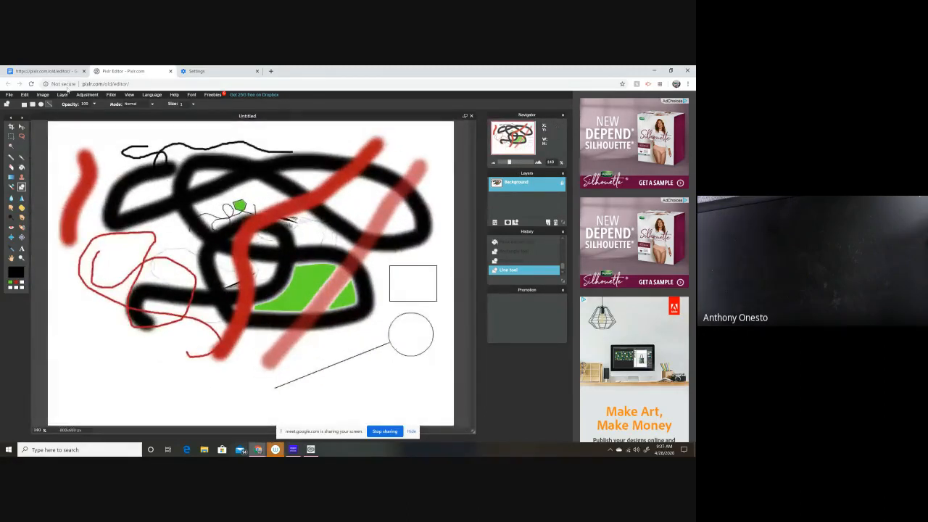
{"action": "left_click", "coordinate": [194, 106]}
{"action": "left_click_drag", "start_coordinate": [393, 348], "coordinate": [274, 406]}
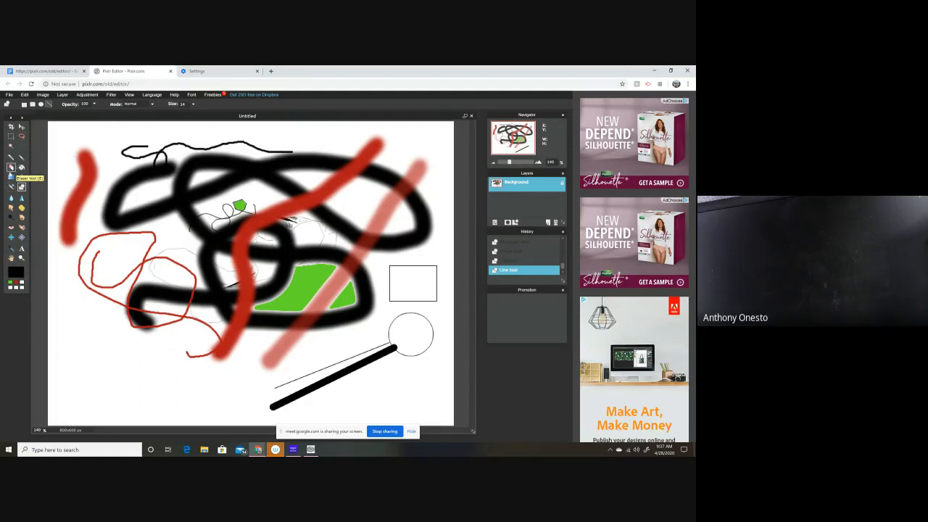
Step: Erase a diagonal strip through the upper-left black loops and the thin red loops with the Eraser at 100 opacity
{"action": "left_click", "coordinate": [11, 168]}
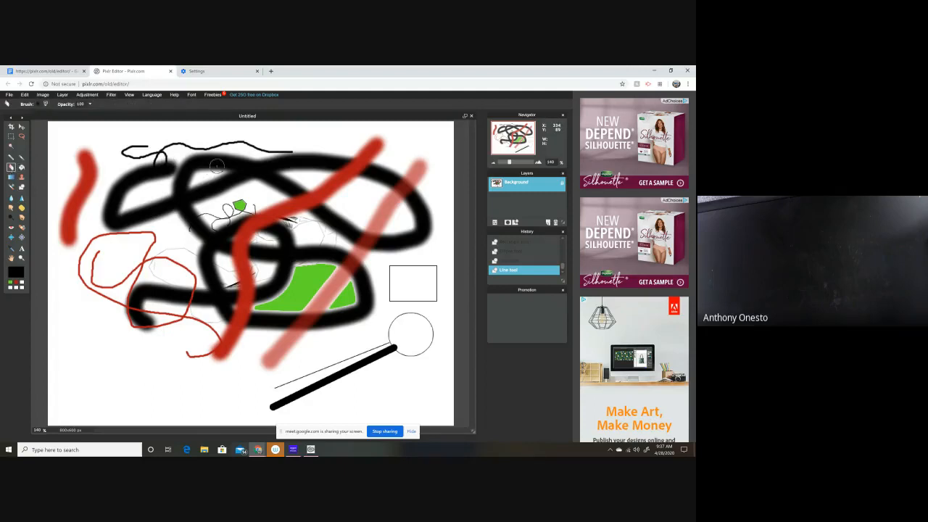
{"action": "mouse_move", "coordinate": [236, 160]}
{"action": "left_mouse_down"}
{"action": "mouse_move", "coordinate": [245, 157]}
{"action": "mouse_move", "coordinate": [113, 301]}
{"action": "left_mouse_up"}
{"action": "mouse_move", "coordinate": [78, 342]}
{"action": "left_mouse_down"}
{"action": "mouse_move", "coordinate": [185, 231]}
{"action": "mouse_move", "coordinate": [121, 276]}
{"action": "left_mouse_up"}
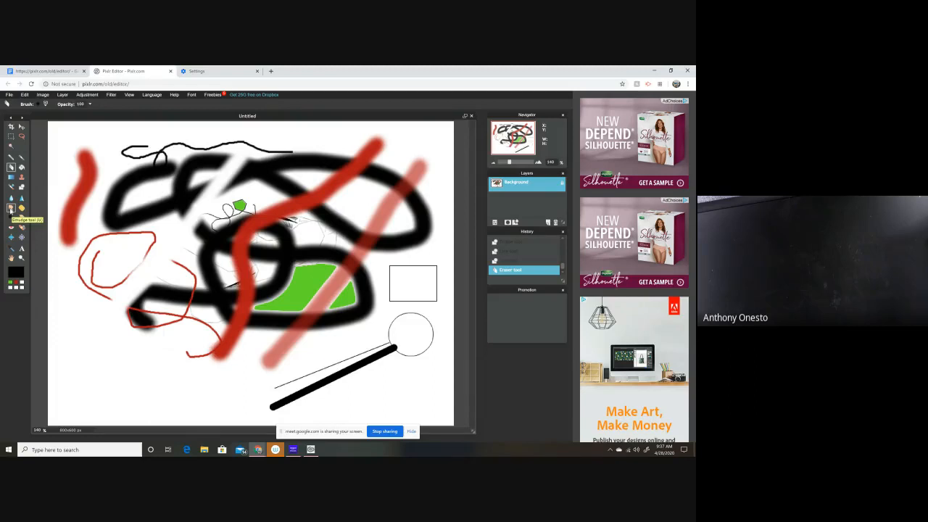
Step: Smudge the upper end of the long opaque red stroke into the black loop with the Smudge tool at strength 50
{"action": "left_click", "coordinate": [11, 208]}
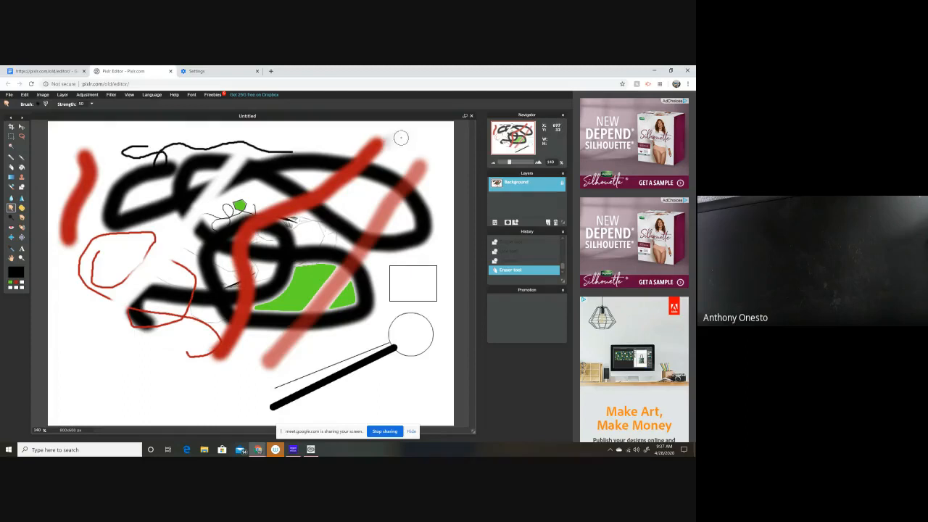
{"action": "mouse_move", "coordinate": [394, 148]}
{"action": "left_mouse_down"}
{"action": "mouse_move", "coordinate": [373, 158]}
{"action": "mouse_move", "coordinate": [386, 148]}
{"action": "mouse_move", "coordinate": [371, 160]}
{"action": "mouse_move", "coordinate": [373, 149]}
{"action": "mouse_move", "coordinate": [365, 166]}
{"action": "mouse_move", "coordinate": [382, 152]}
{"action": "mouse_move", "coordinate": [350, 167]}
{"action": "mouse_move", "coordinate": [367, 148]}
{"action": "mouse_move", "coordinate": [374, 159]}
{"action": "mouse_move", "coordinate": [356, 152]}
{"action": "mouse_move", "coordinate": [374, 144]}
{"action": "mouse_move", "coordinate": [358, 165]}
{"action": "mouse_move", "coordinate": [370, 144]}
{"action": "mouse_move", "coordinate": [375, 156]}
{"action": "mouse_move", "coordinate": [383, 151]}
{"action": "mouse_move", "coordinate": [358, 153]}
{"action": "mouse_move", "coordinate": [369, 148]}
{"action": "mouse_move", "coordinate": [351, 167]}
{"action": "mouse_move", "coordinate": [378, 141]}
{"action": "mouse_move", "coordinate": [371, 161]}
{"action": "mouse_move", "coordinate": [349, 159]}
{"action": "mouse_move", "coordinate": [359, 169]}
{"action": "mouse_move", "coordinate": [381, 154]}
{"action": "mouse_move", "coordinate": [349, 170]}
{"action": "mouse_move", "coordinate": [361, 153]}
{"action": "mouse_move", "coordinate": [344, 171]}
{"action": "mouse_move", "coordinate": [377, 156]}
{"action": "mouse_move", "coordinate": [347, 171]}
{"action": "mouse_move", "coordinate": [360, 152]}
{"action": "mouse_move", "coordinate": [337, 168]}
{"action": "mouse_move", "coordinate": [395, 150]}
{"action": "mouse_move", "coordinate": [358, 173]}
{"action": "mouse_move", "coordinate": [384, 156]}
{"action": "mouse_move", "coordinate": [378, 171]}
{"action": "mouse_move", "coordinate": [350, 170]}
{"action": "mouse_move", "coordinate": [361, 181]}
{"action": "mouse_move", "coordinate": [371, 174]}
{"action": "mouse_move", "coordinate": [345, 190]}
{"action": "mouse_move", "coordinate": [370, 181]}
{"action": "left_mouse_up"}
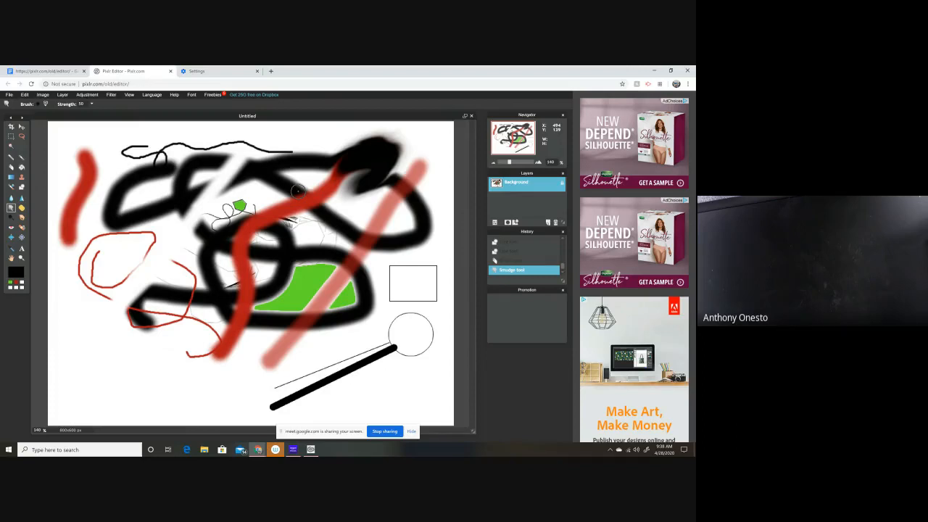
Step: Saturate the green filled area and the translucent red stroke crossing it with the Sponge tool in Saturate mode
{"action": "left_click", "coordinate": [22, 209]}
{"action": "mouse_move", "coordinate": [313, 264]}
{"action": "left_mouse_down"}
{"action": "mouse_move", "coordinate": [290, 264]}
{"action": "mouse_move", "coordinate": [287, 272]}
{"action": "mouse_move", "coordinate": [313, 272]}
{"action": "mouse_move", "coordinate": [278, 289]}
{"action": "mouse_move", "coordinate": [312, 276]}
{"action": "mouse_move", "coordinate": [291, 291]}
{"action": "left_mouse_up"}
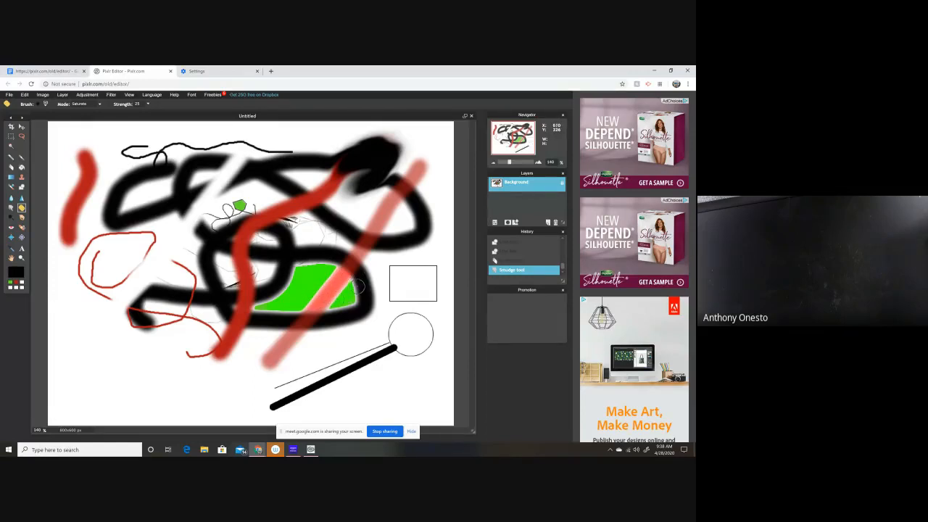
{"action": "left_click", "coordinate": [357, 293]}
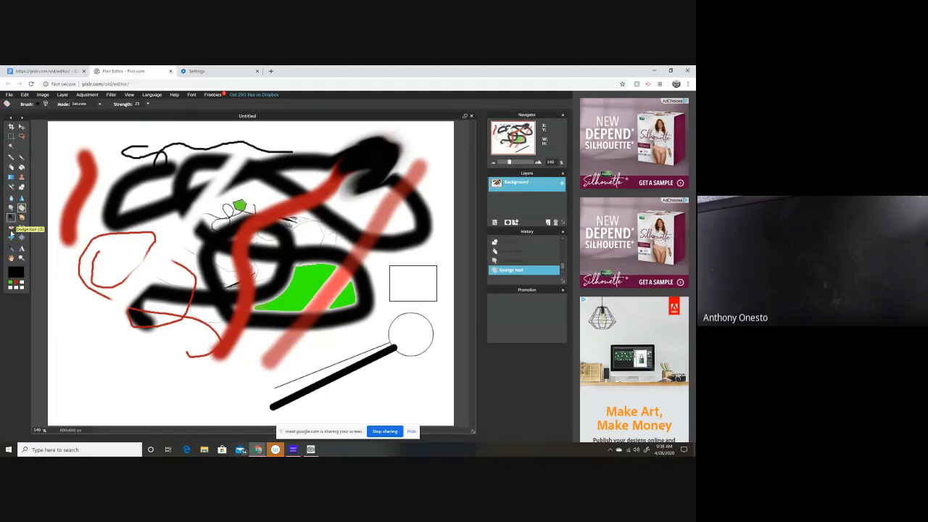
Step: Pinch the upper and middle part of the short red stroke near the canvas's left edge with the Pinch tool at strength 50
{"action": "left_click", "coordinate": [22, 238]}
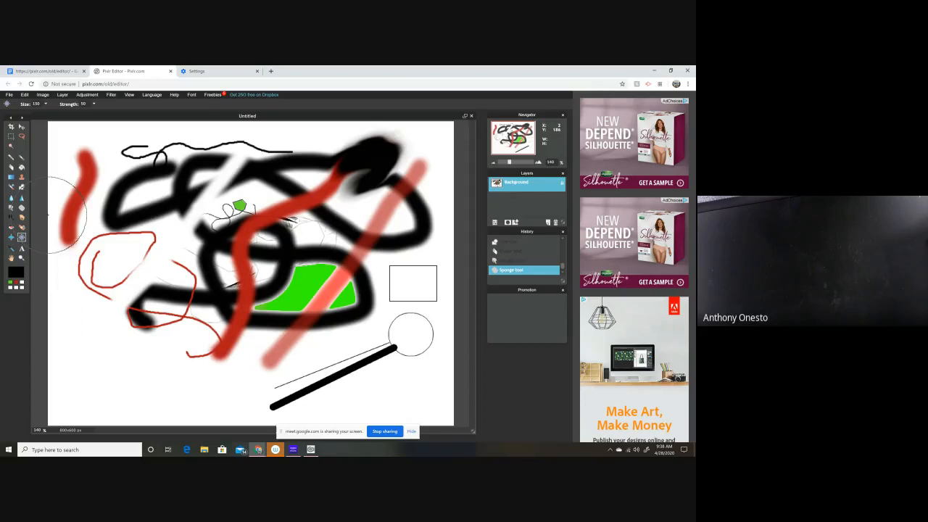
{"action": "left_click", "coordinate": [85, 168]}
{"action": "left_click", "coordinate": [79, 184]}
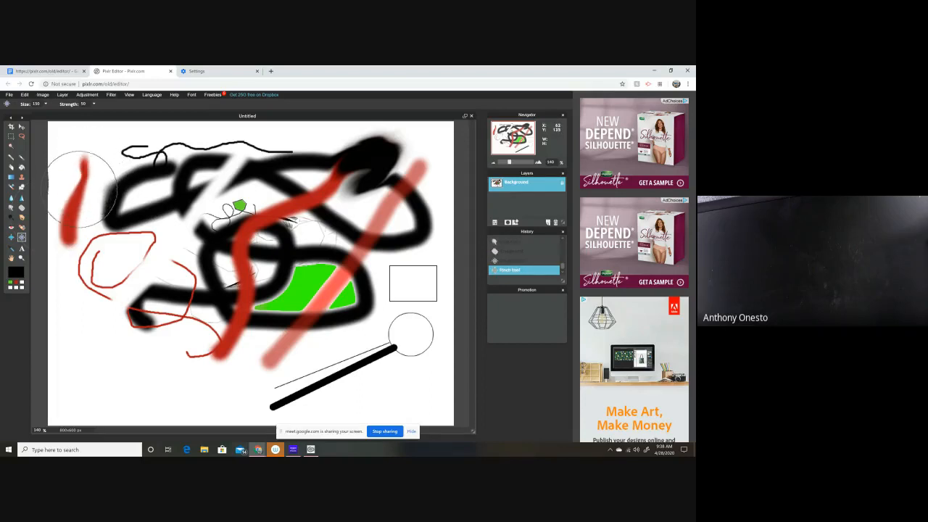
{"action": "left_click", "coordinate": [73, 199]}
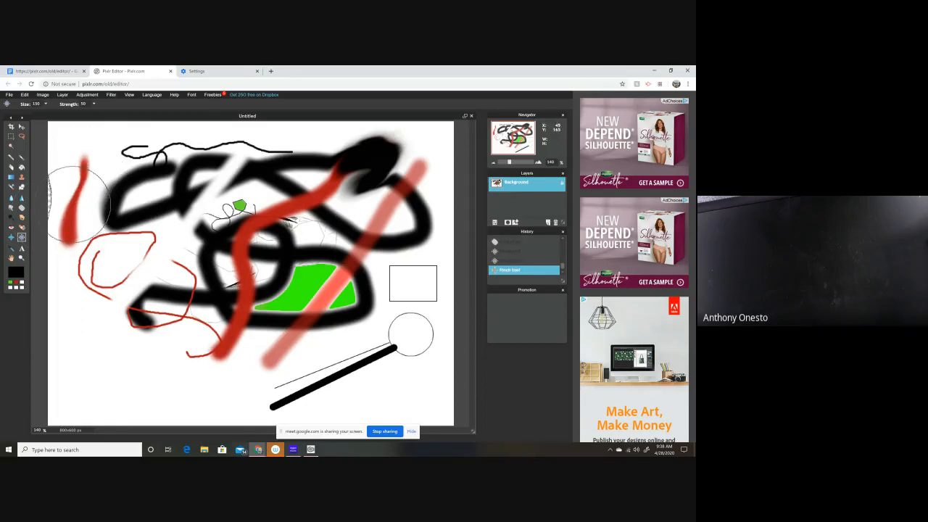
Step: Widen the pinched part of the short red stroke with the Bloat tool at strength 50 and undo the last bloat
{"action": "left_click", "coordinate": [11, 237]}
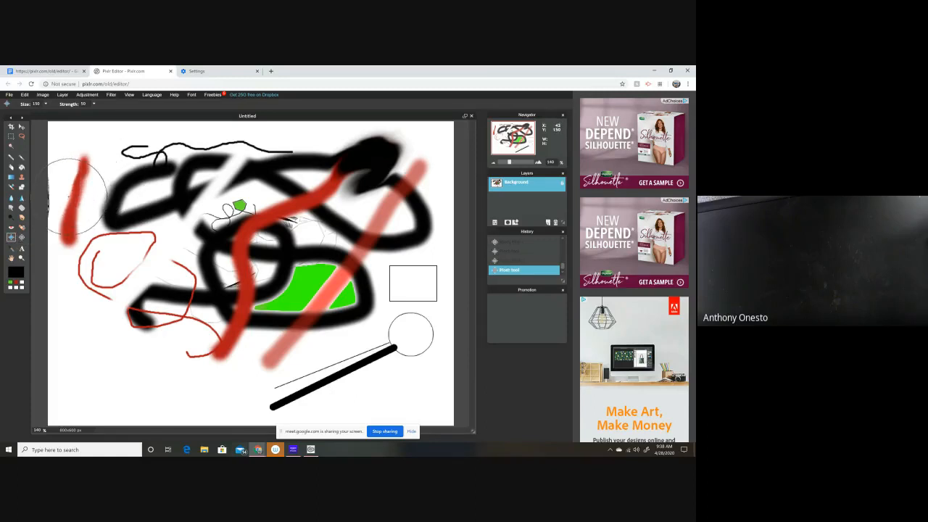
{"action": "left_click", "coordinate": [25, 94]}
{"action": "left_click", "coordinate": [26, 104]}
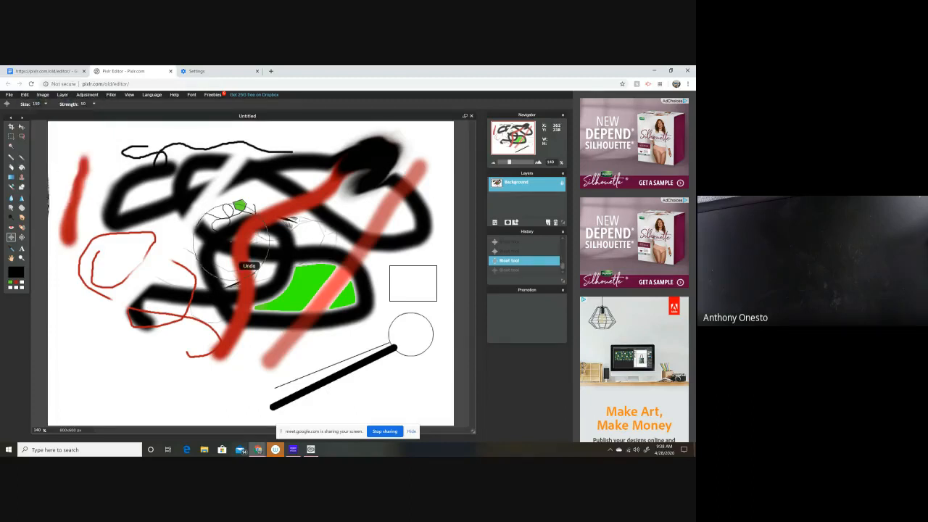